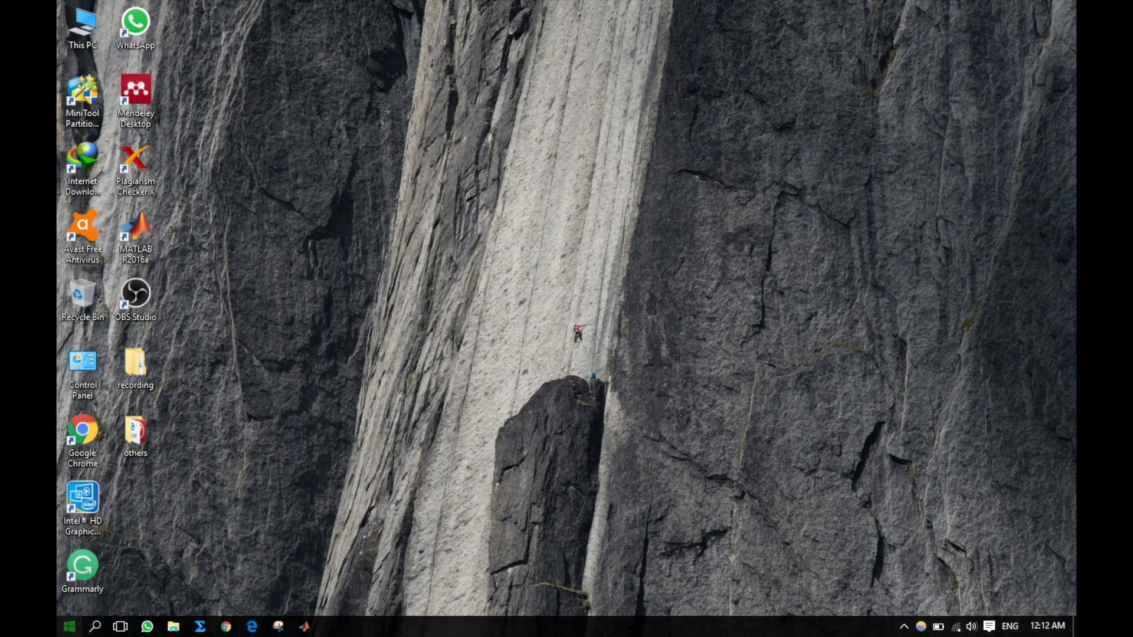
# Step: Expand the Optiwave Software folder in the Start menu's full app list
pyautogui.click(69, 626)
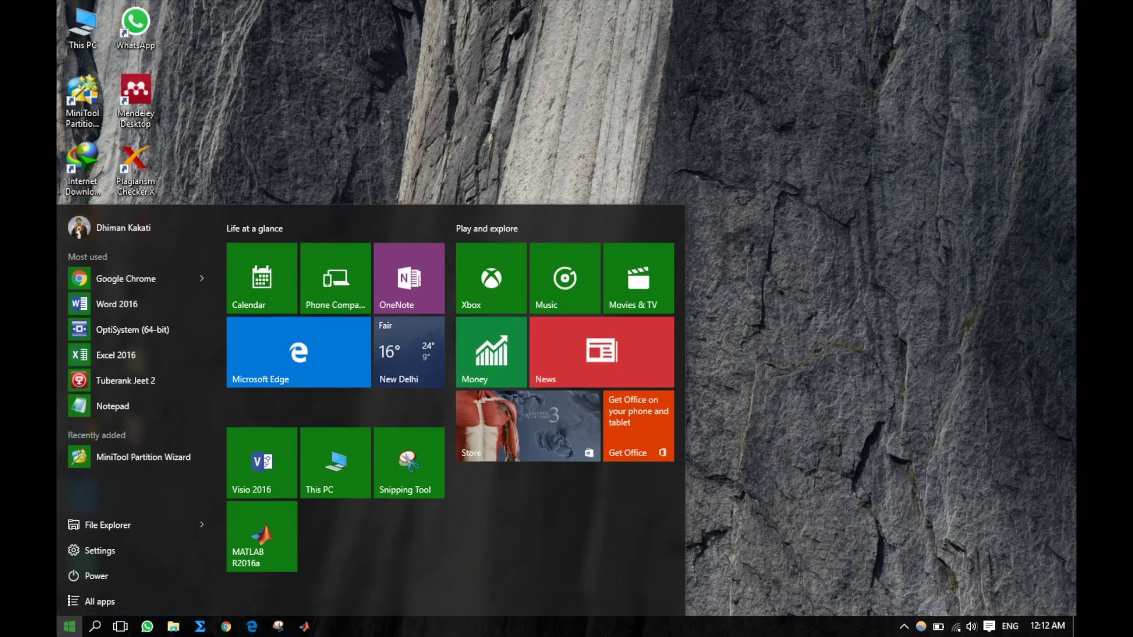
pyautogui.click(103, 596)
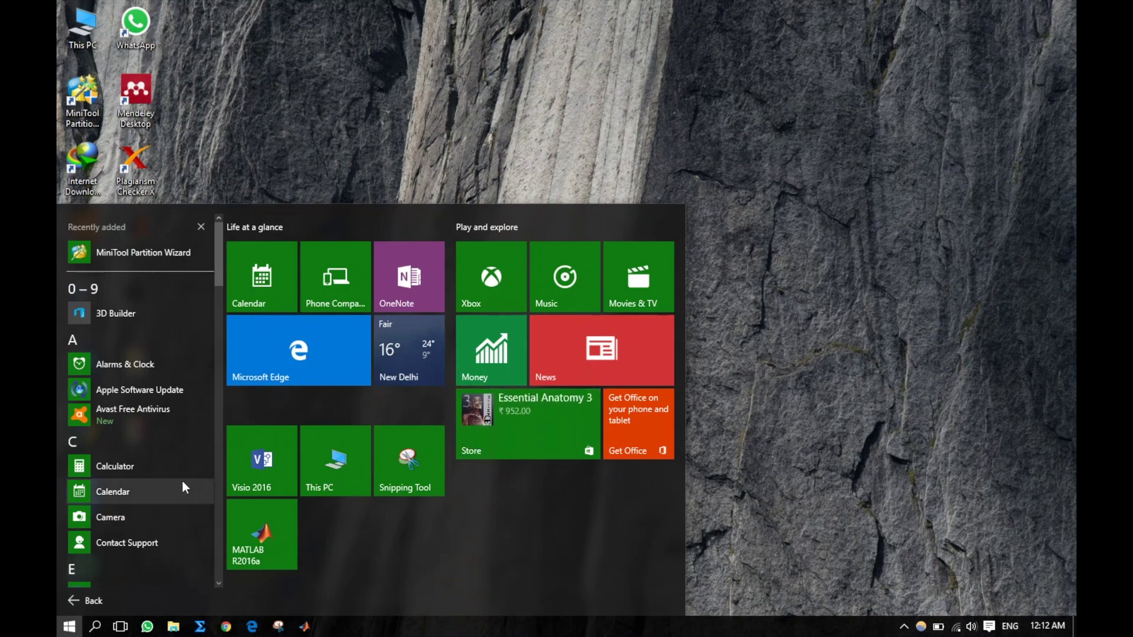
pyautogui.scroll(-5, 178, 479)
pyautogui.scroll(-6, 177, 478)
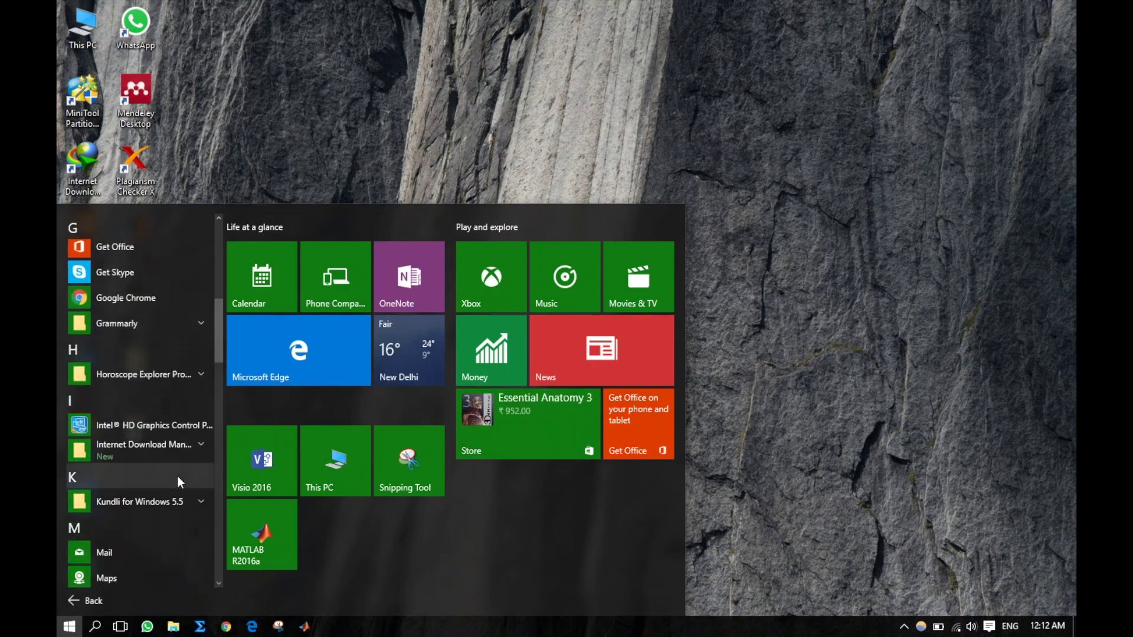
pyautogui.scroll(-5, 178, 478)
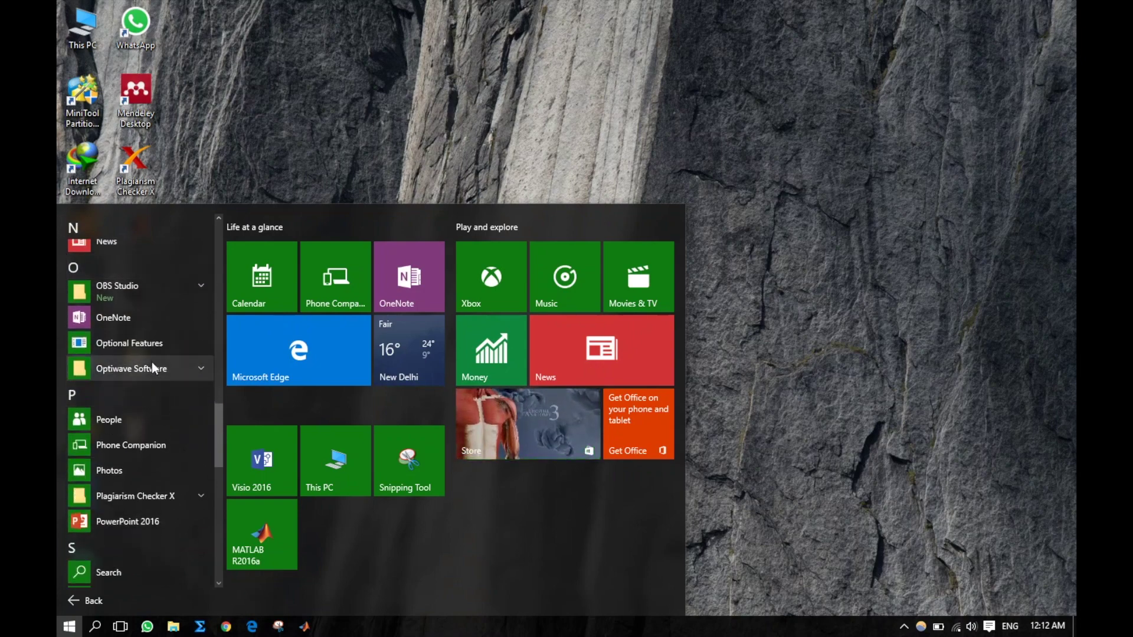
pyautogui.click(152, 369)
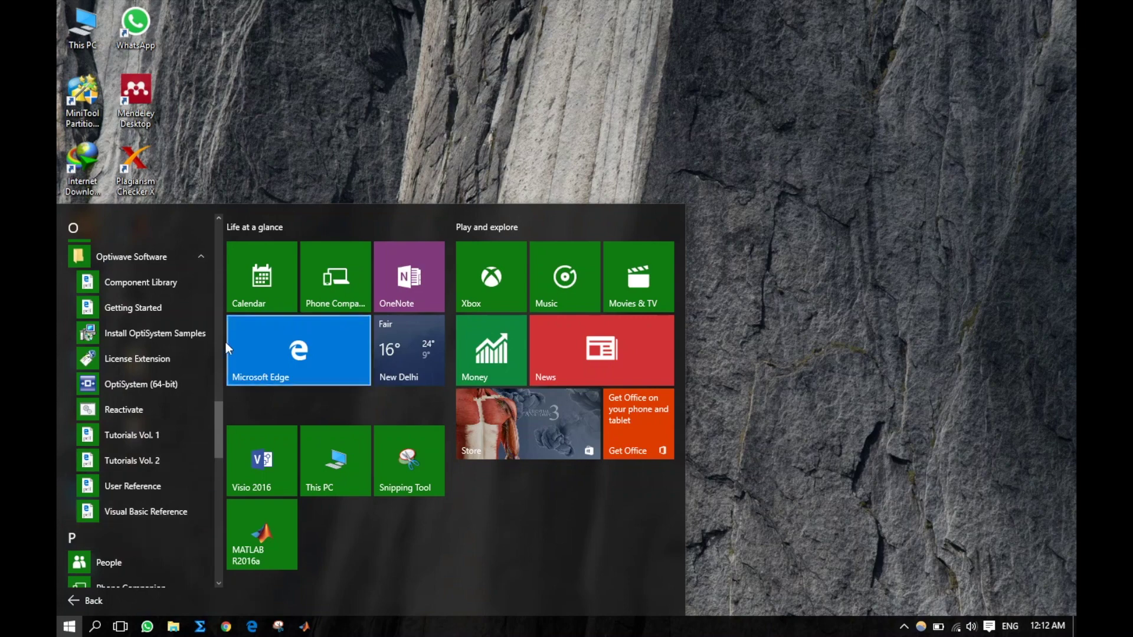
# Step: Pin Component Library, OptiSystem (64-bit), Tutorials Vol. 1 and Vol. 2 as Start tiles
pyautogui.rightClick(144, 285)
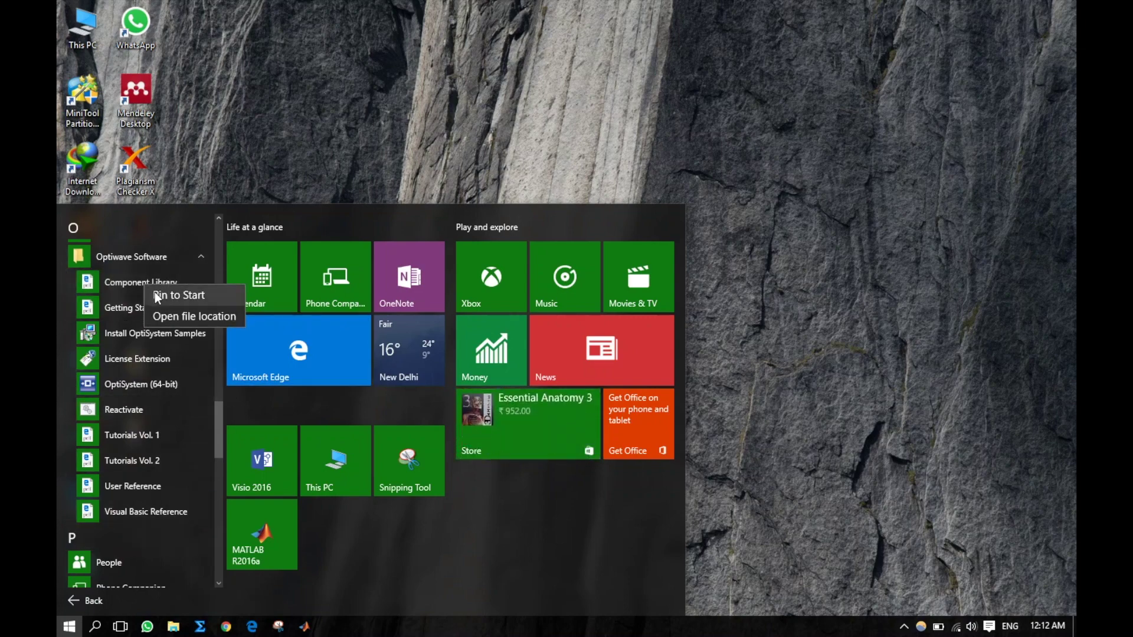
pyautogui.click(157, 294)
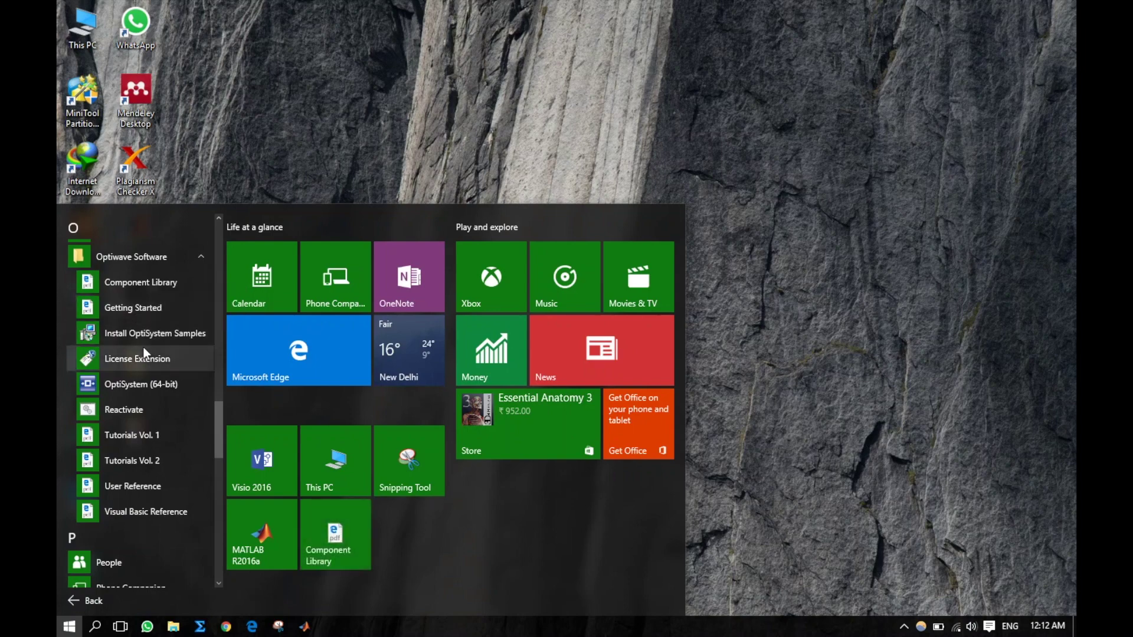
pyautogui.rightClick(140, 385)
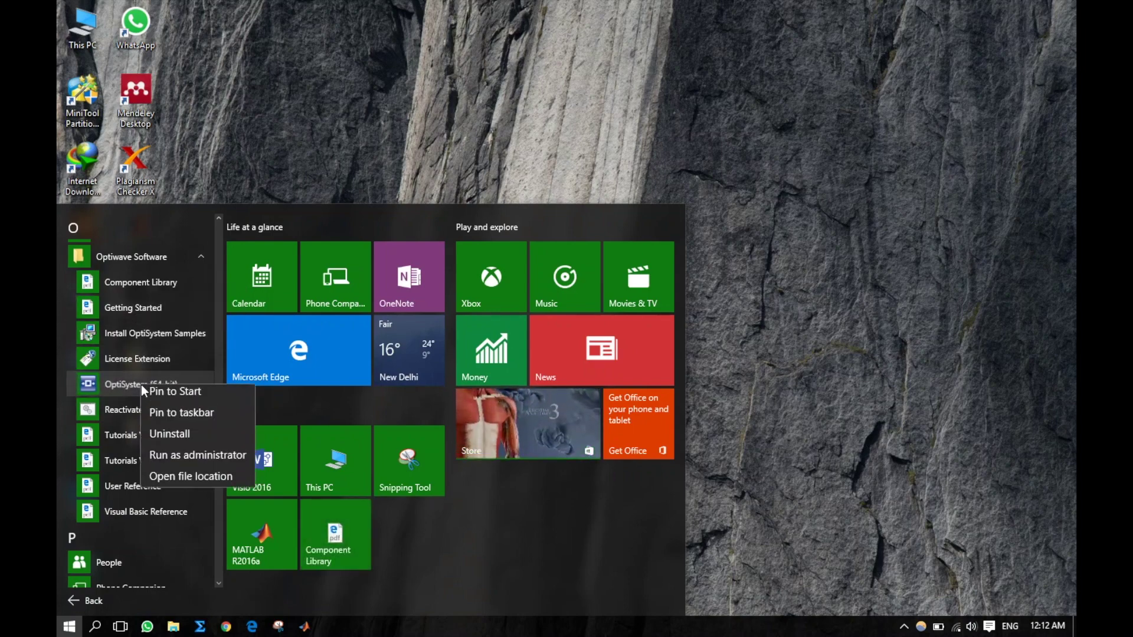
pyautogui.click(180, 407)
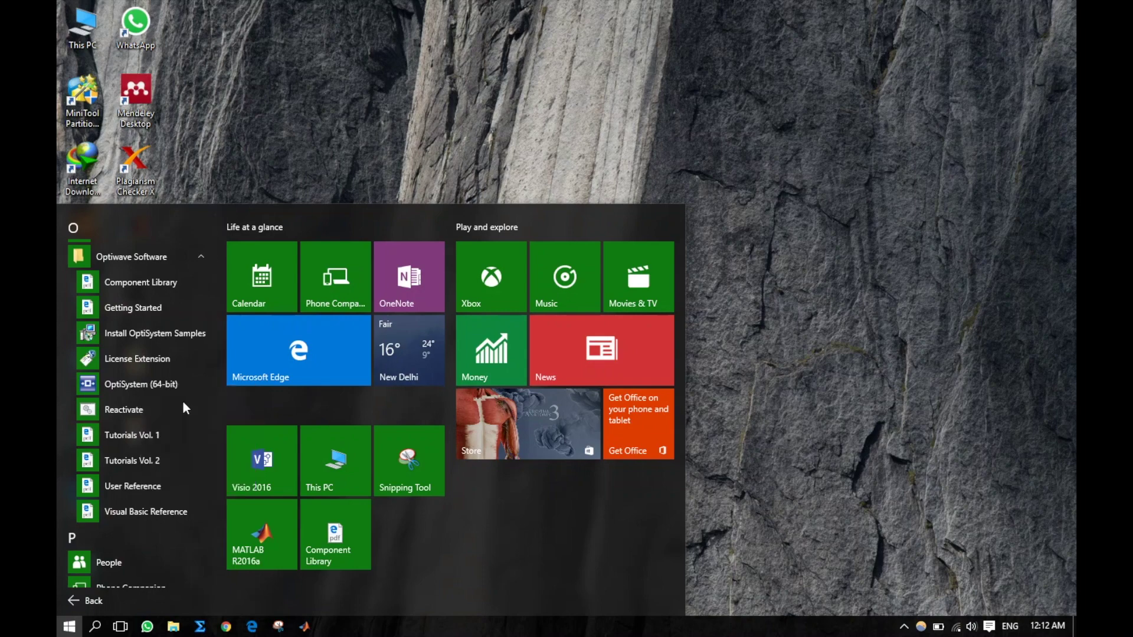
pyautogui.rightClick(152, 440)
pyautogui.click(184, 448)
pyautogui.rightClick(157, 463)
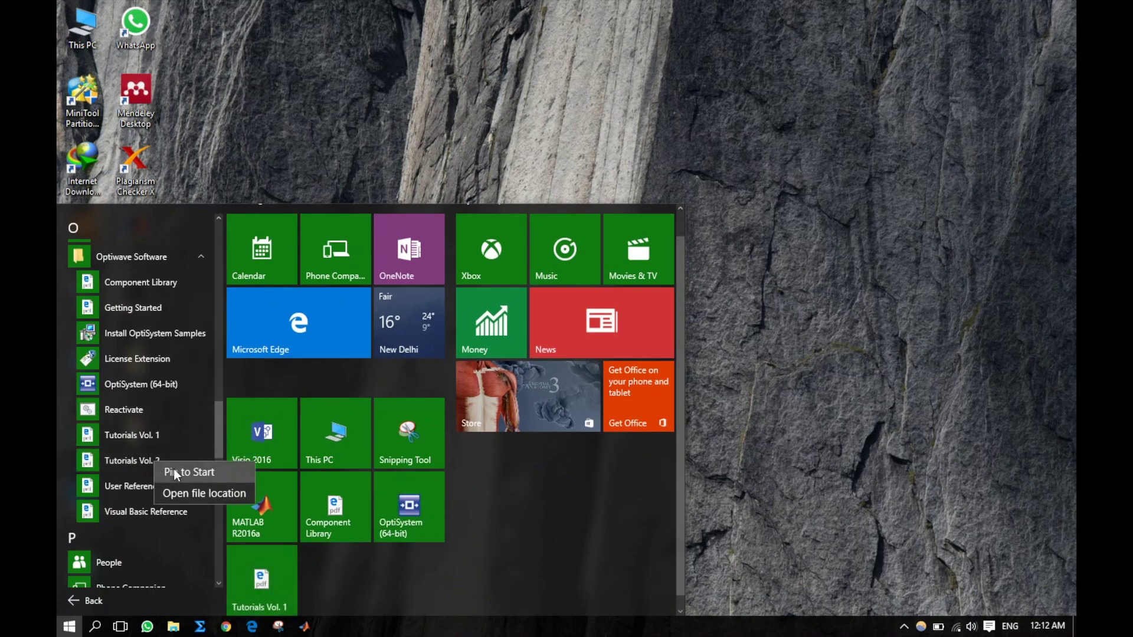
pyautogui.click(174, 469)
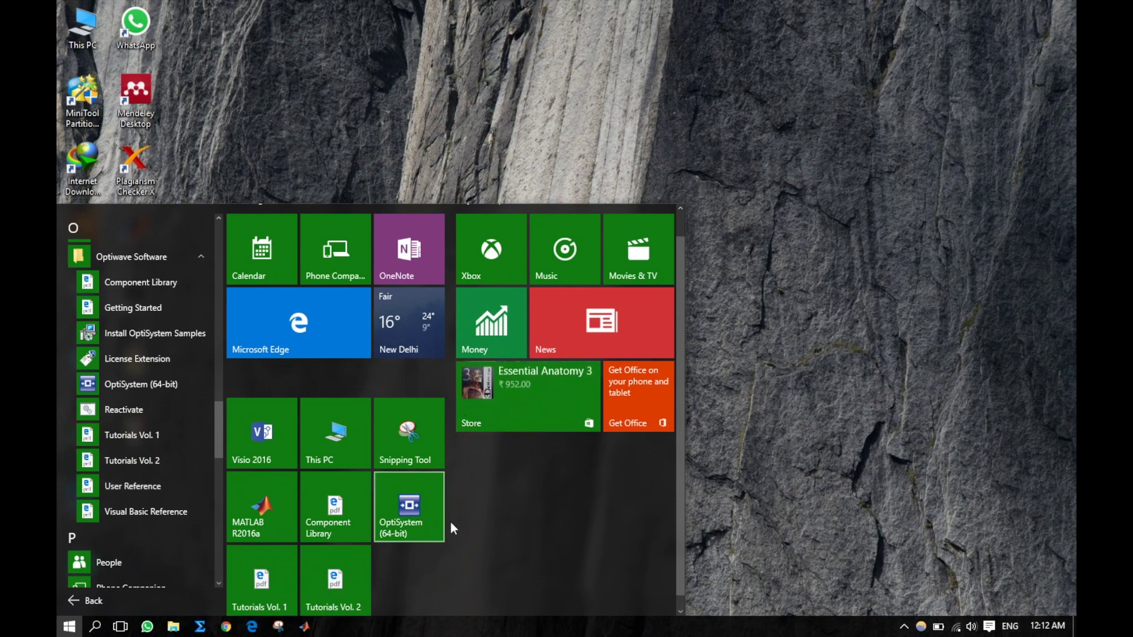
# Step: Pin the OptiSystem tile to the taskbar and close the Start menu
pyautogui.rightClick(423, 509)
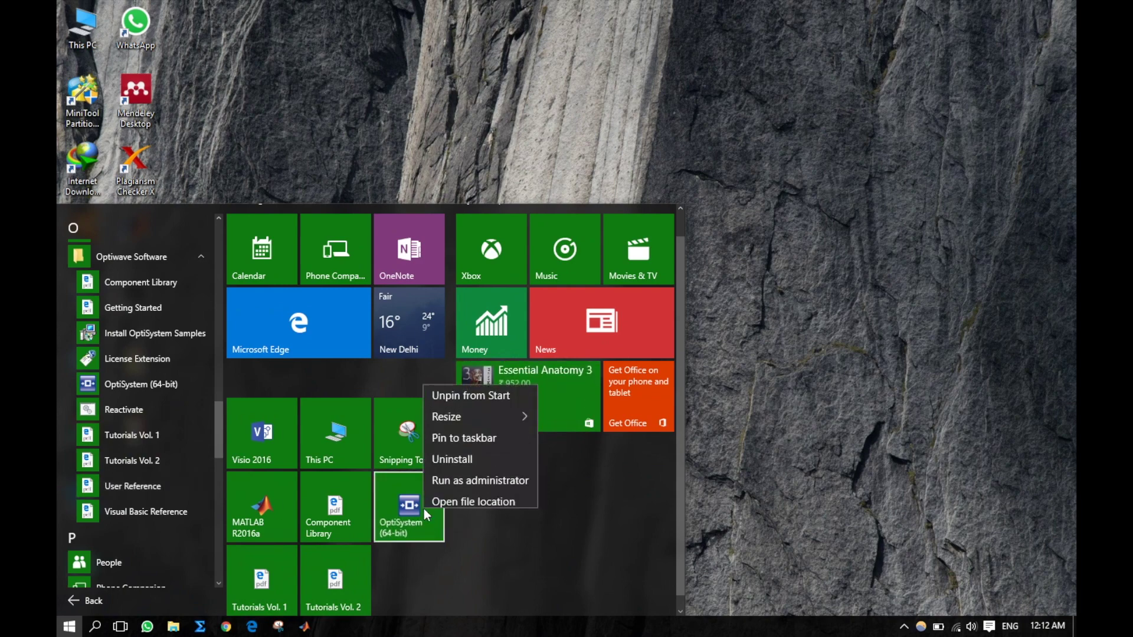
pyautogui.click(493, 434)
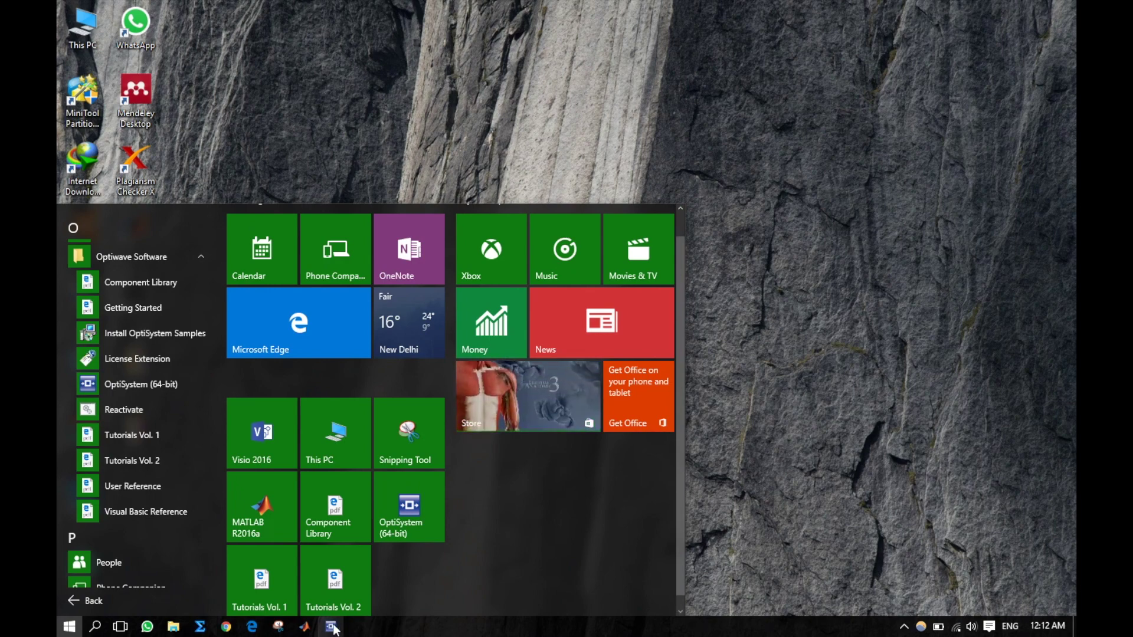
pyautogui.click(791, 353)
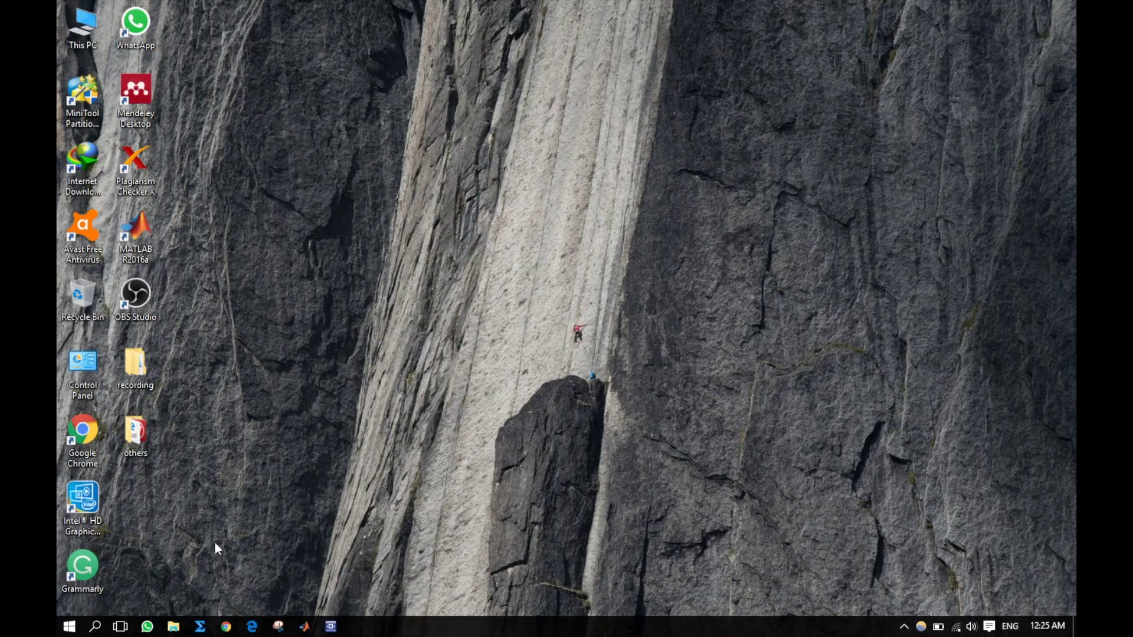
# Step: Launch OptiSystem from its taskbar icon
pyautogui.click(331, 628)
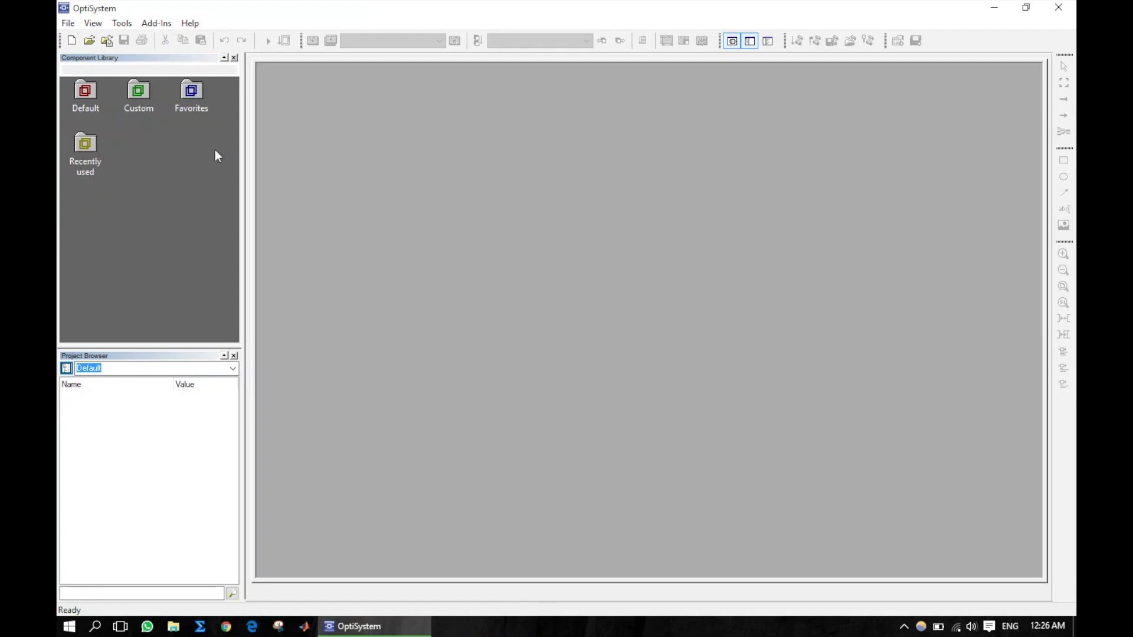
# Step: Search the component library for 'bit' and jump to Pseudo-Random Bit Sequence Generator
pyautogui.rightClick(157, 162)
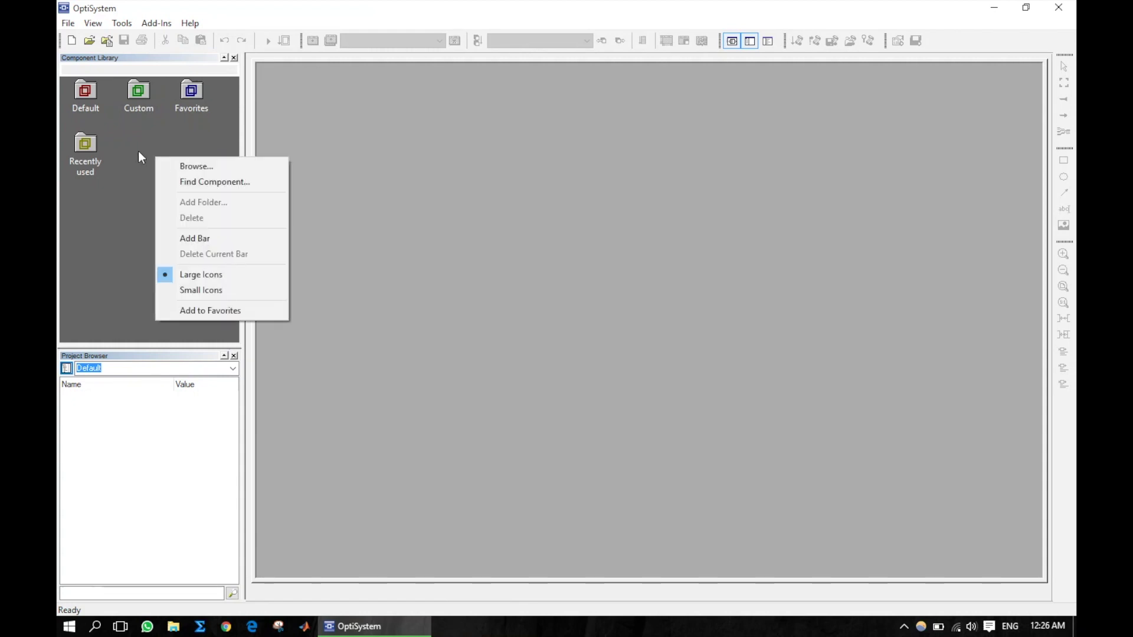
pyautogui.click(188, 182)
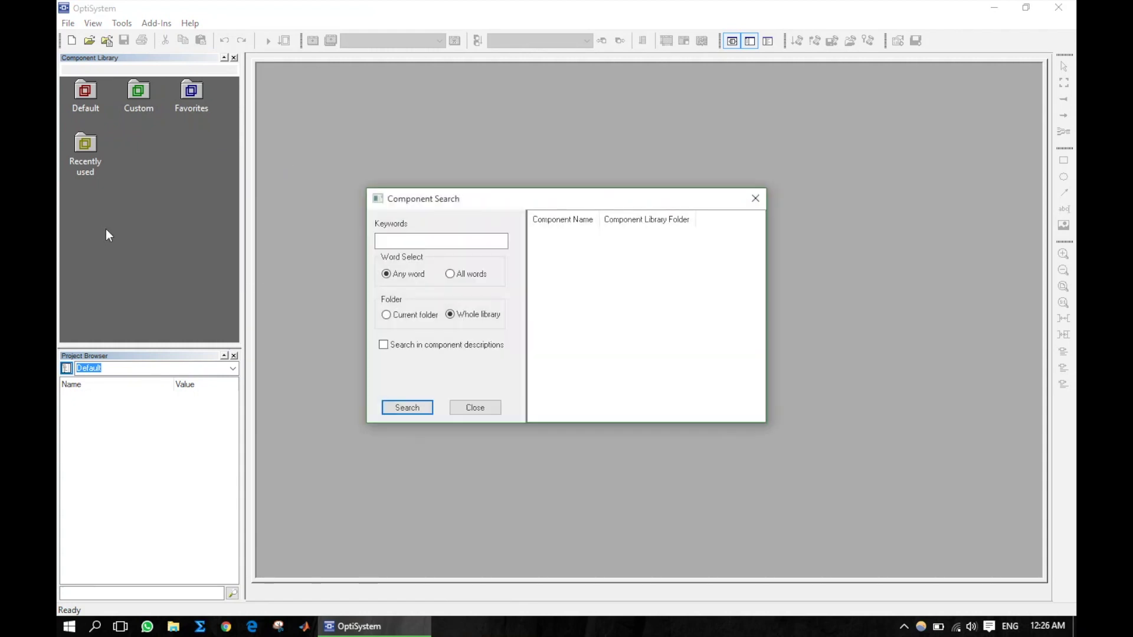
pyautogui.click(403, 239)
pyautogui.write('prbs')
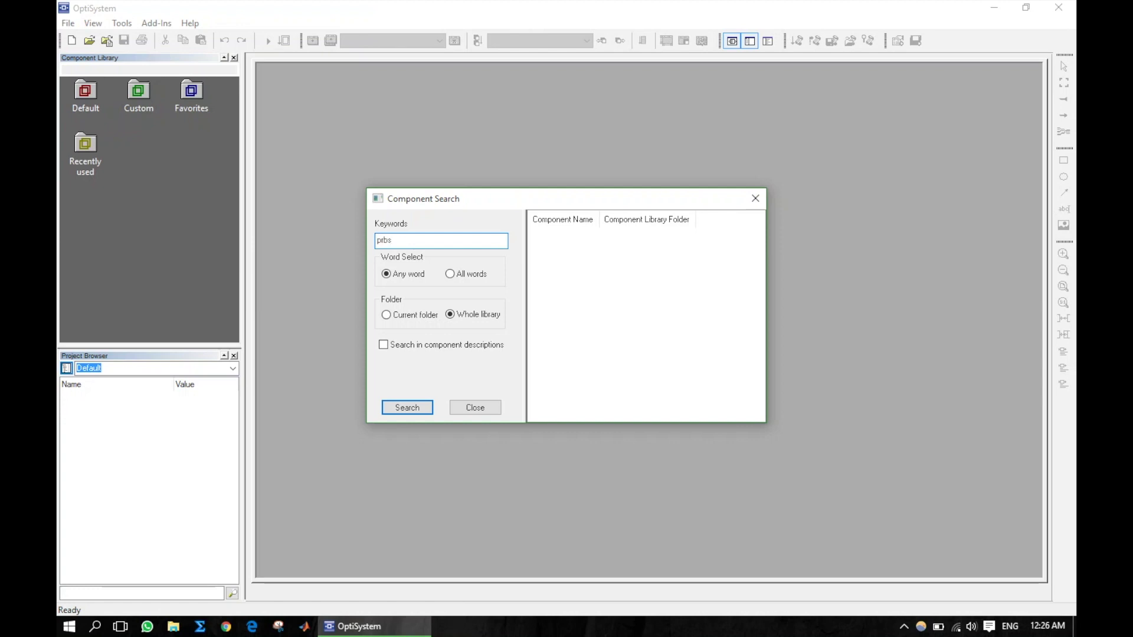
pyautogui.press('BackSpace')
pyautogui.press('BackSpace')
pyautogui.press('BackSpace')
pyautogui.press('Return')
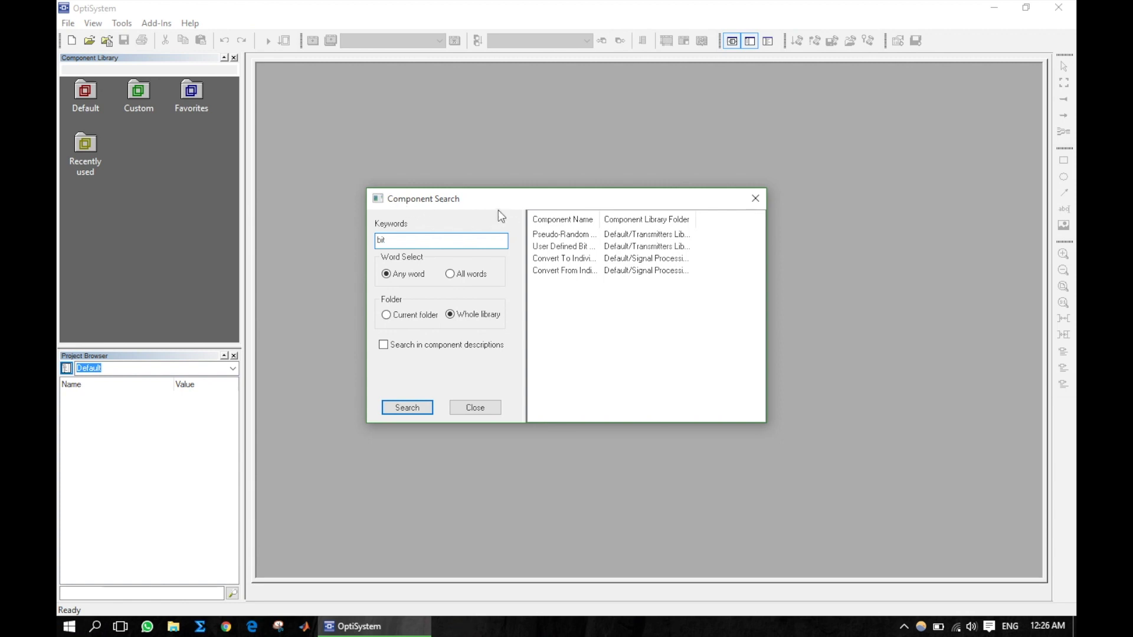
pyautogui.doubleClick(598, 217)
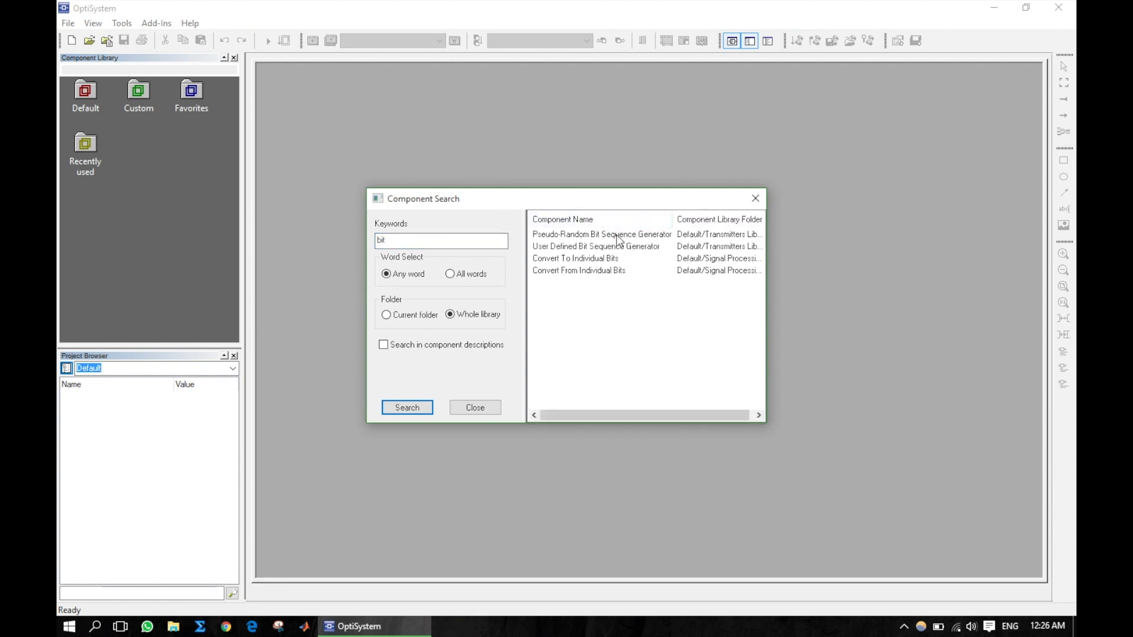
pyautogui.doubleClick(617, 236)
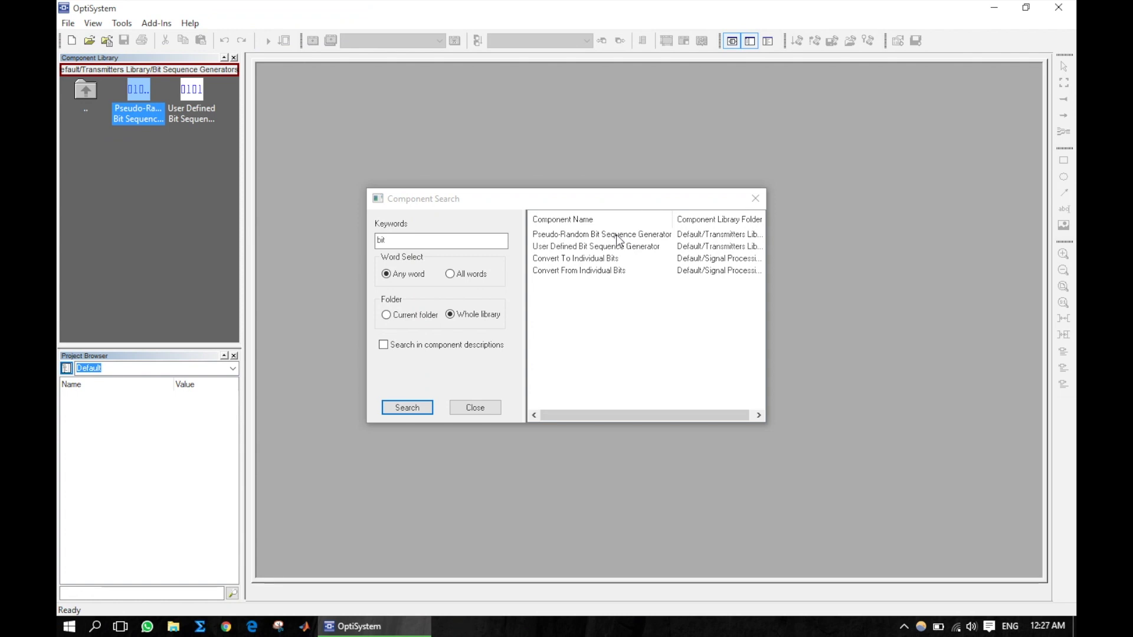
pyautogui.click(758, 200)
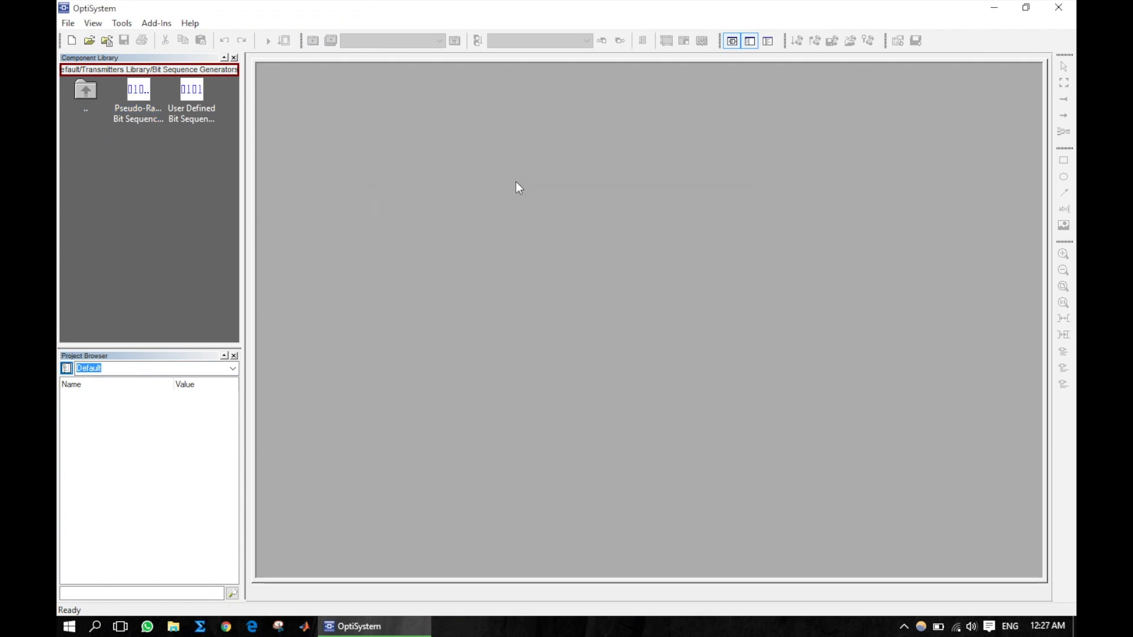
pyautogui.click(134, 92)
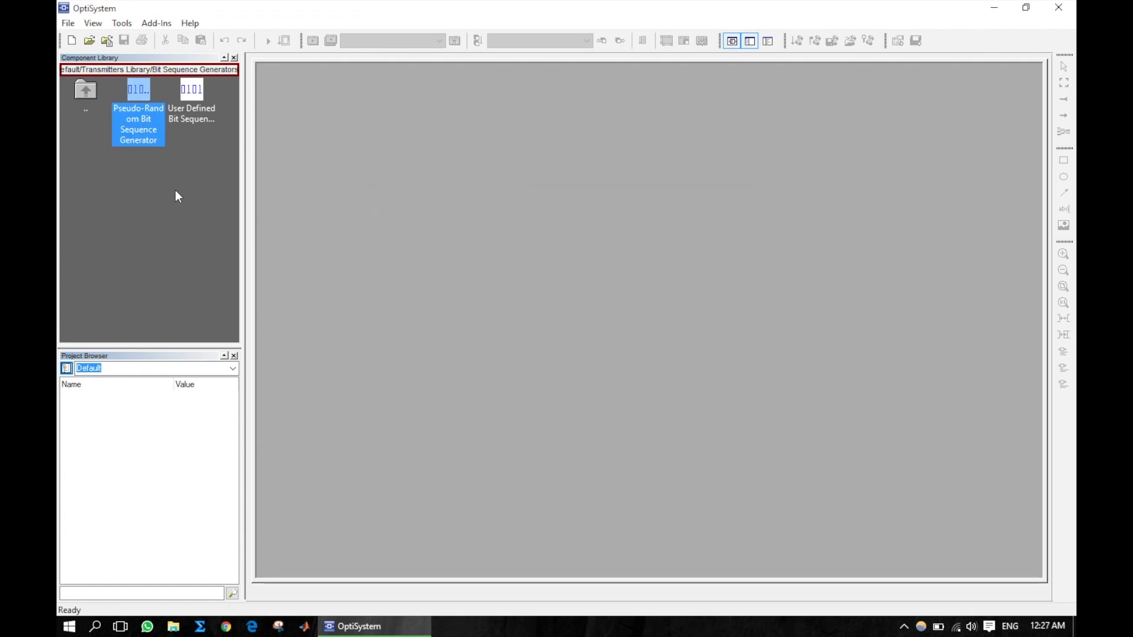
pyautogui.click(175, 190)
pyautogui.click(143, 85)
pyautogui.click(200, 93)
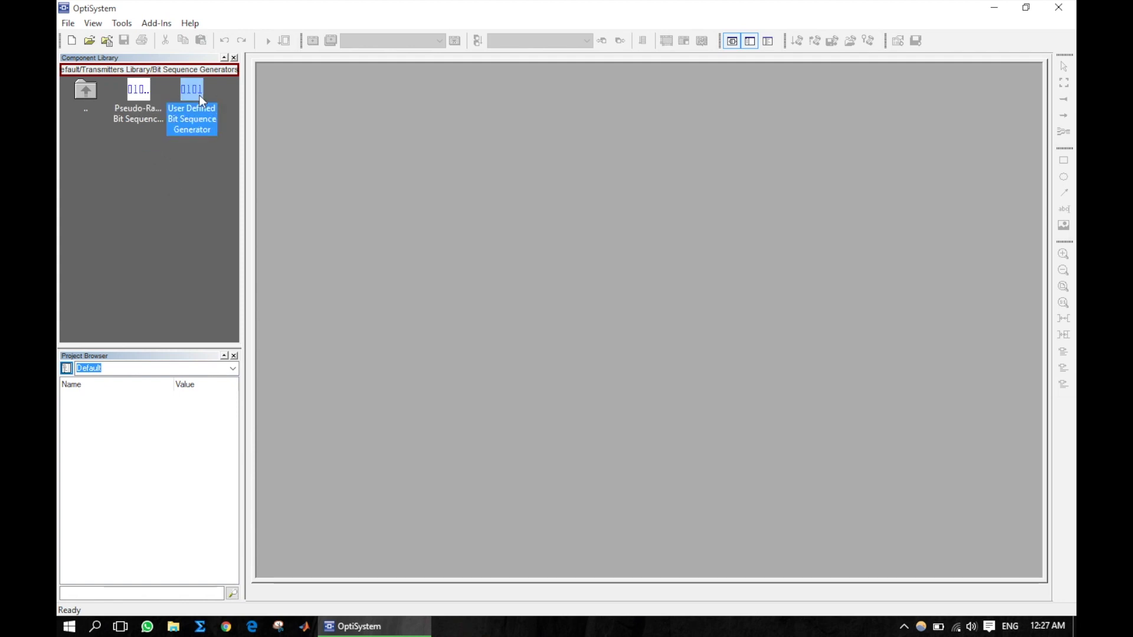
pyautogui.click(139, 90)
pyautogui.click(193, 258)
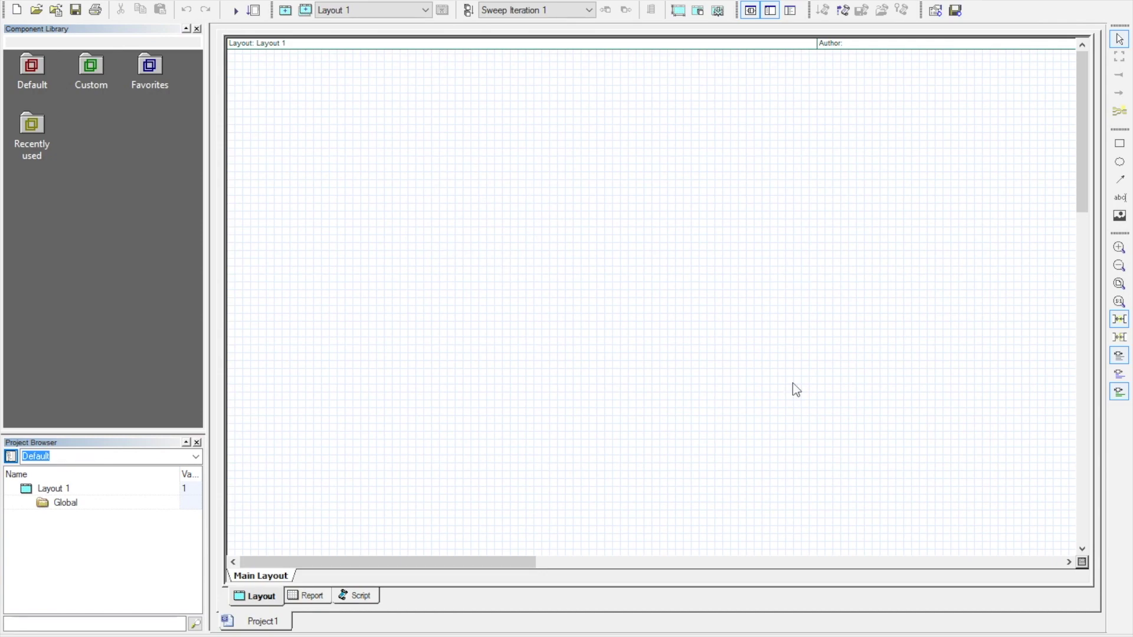
# Step: Resize the layout page to width 2000 and height about 1000
pyautogui.click(678, 10)
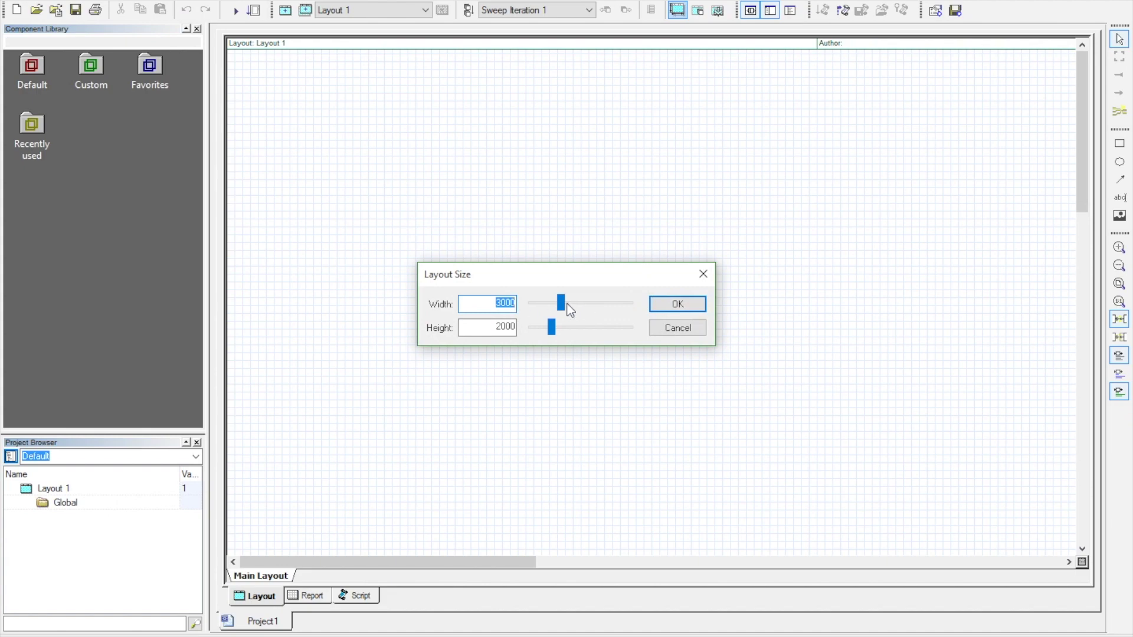
pyautogui.click(565, 303)
pyautogui.click(552, 328)
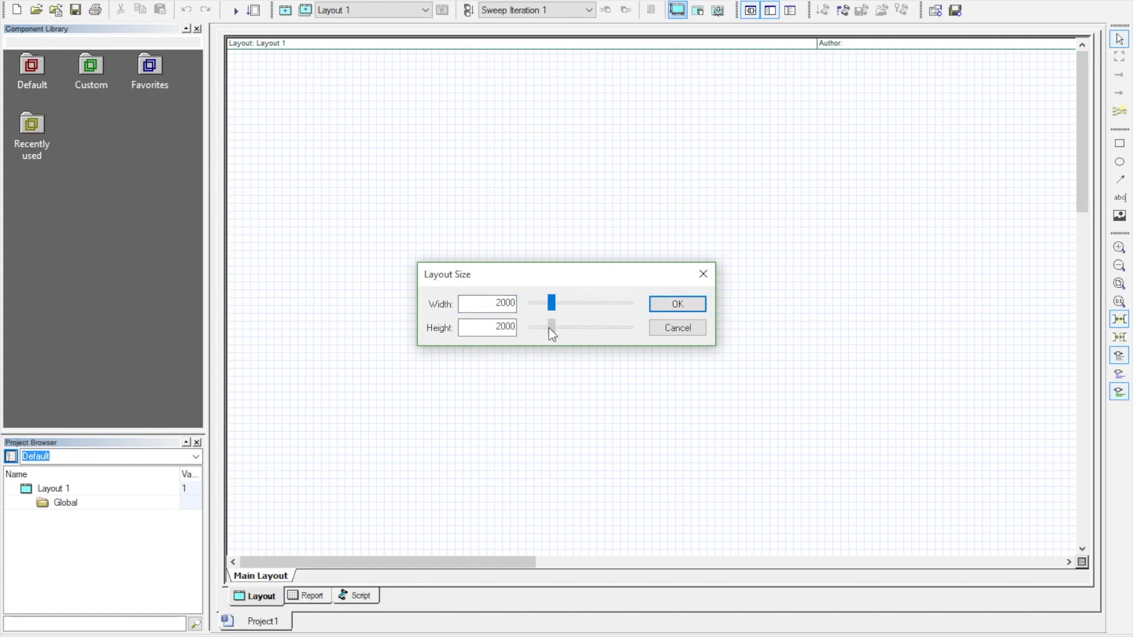
pyautogui.moveTo(549, 328); pyautogui.dragTo(542, 328)
pyautogui.click(677, 306)
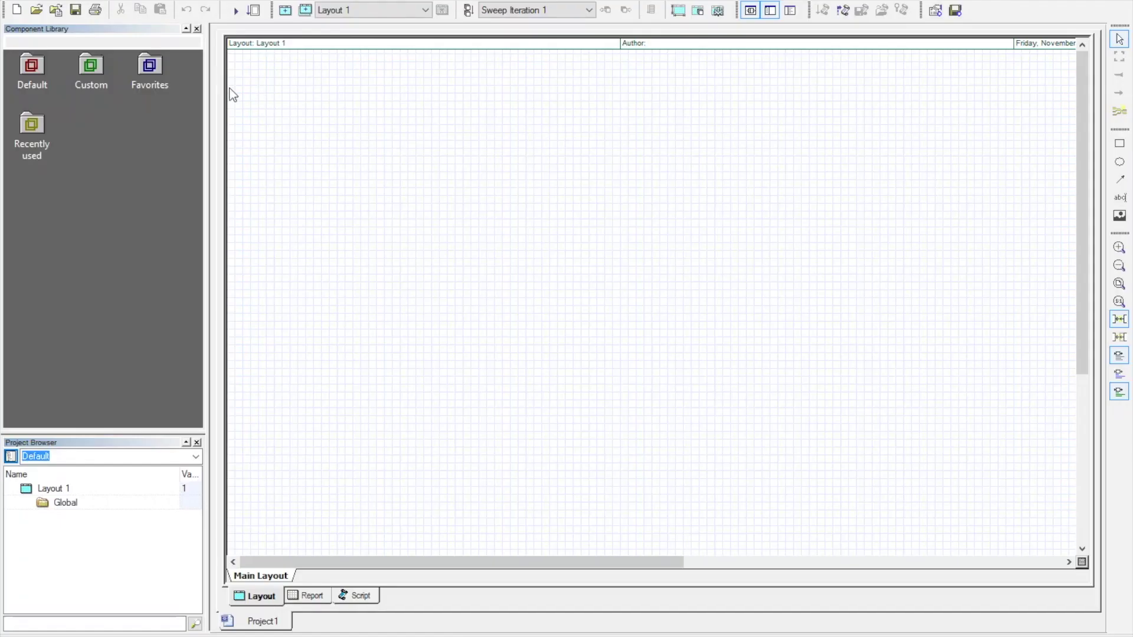
# Step: Drag a Pseudo-Random Bit Sequence Generator from Transmitters Library > Bit Sequence Generators onto the layout
pyautogui.doubleClick(41, 75)
pyautogui.doubleClick(160, 72)
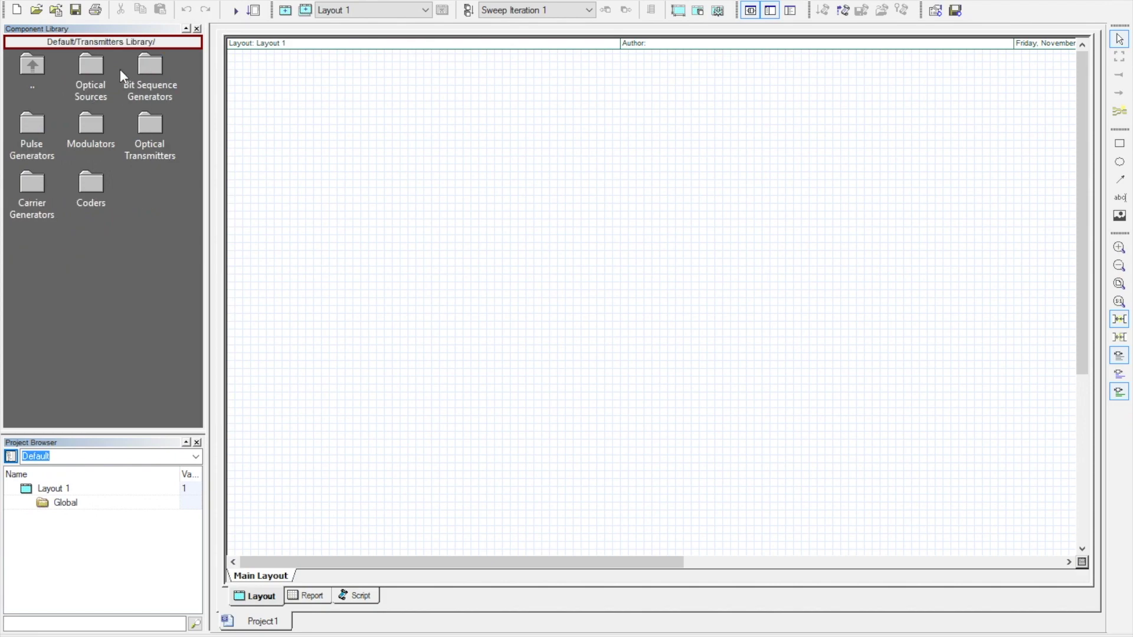
pyautogui.doubleClick(146, 67)
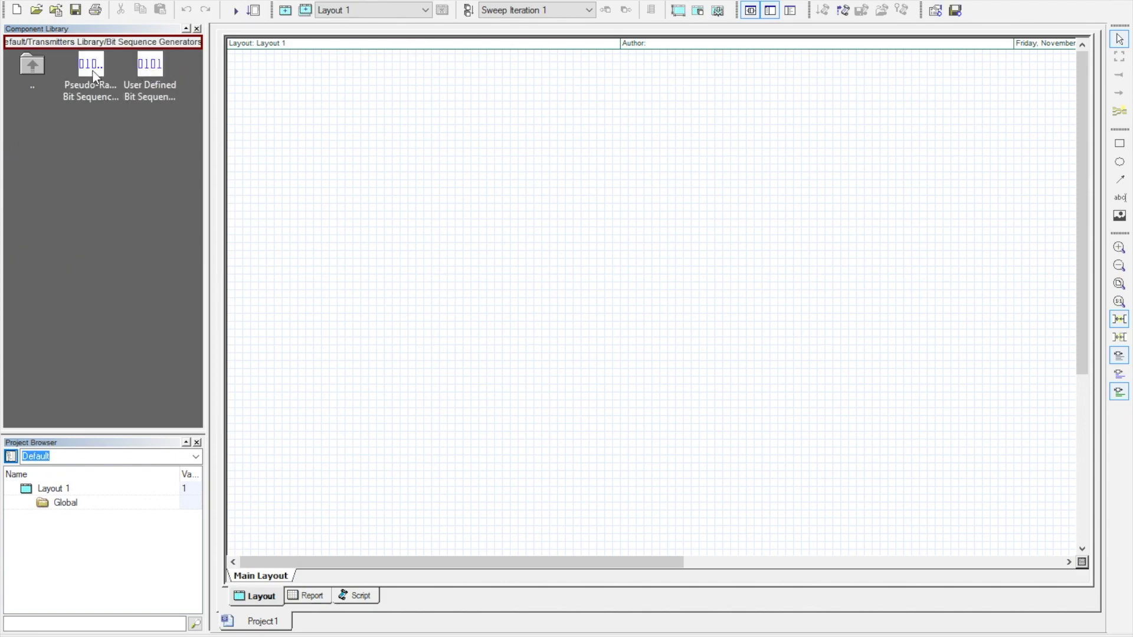
pyautogui.moveTo(91, 64); pyautogui.dragTo(361, 239)
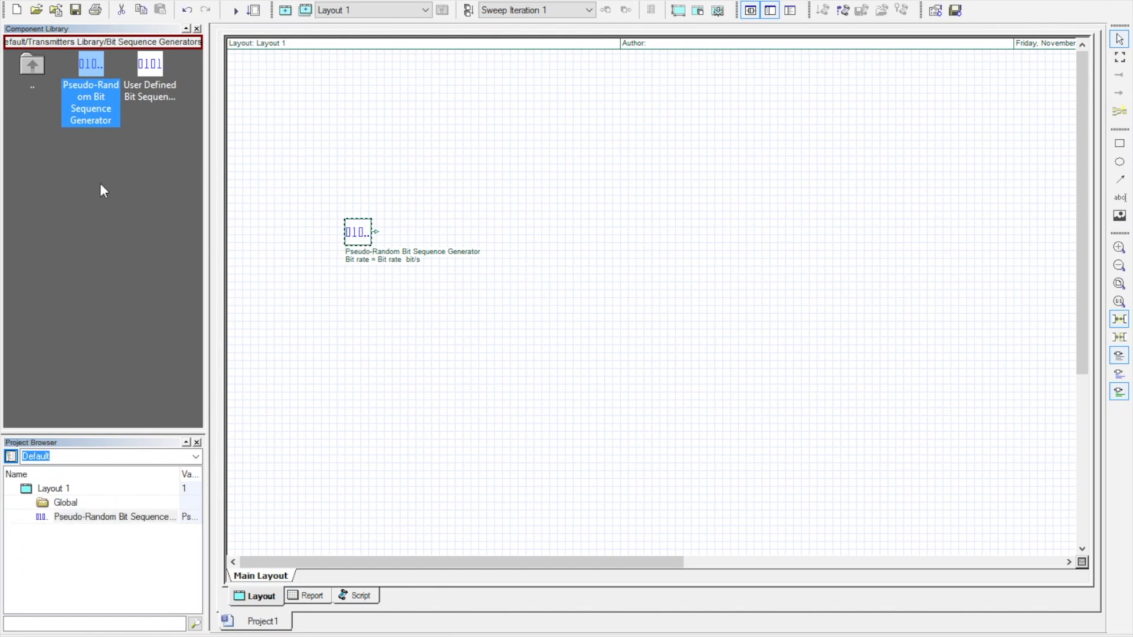
pyautogui.rightClick(91, 72)
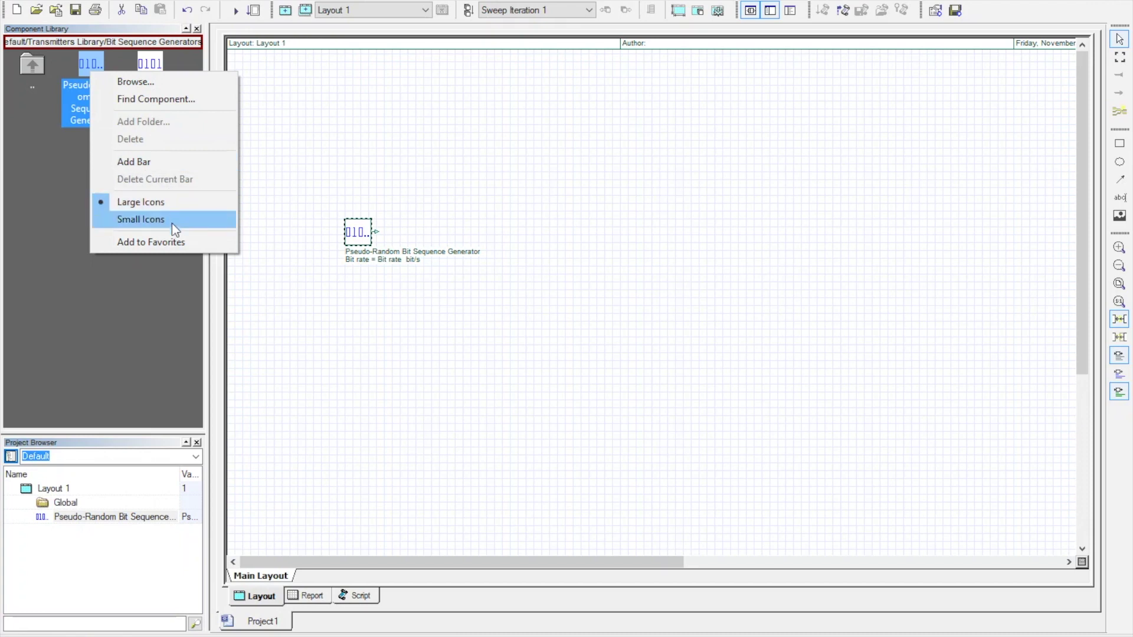
# Step: Add the Pseudo-Random Bit Sequence Generator to Favorites and browse to the Favorites collection
pyautogui.click(172, 243)
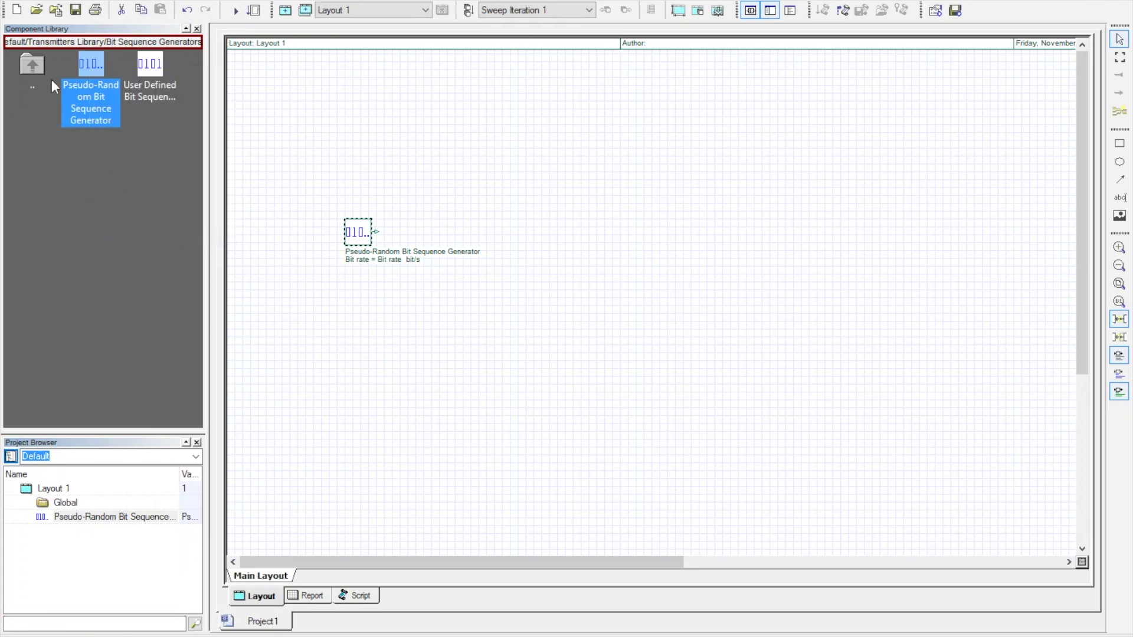
pyautogui.doubleClick(30, 56)
pyautogui.doubleClick(41, 72)
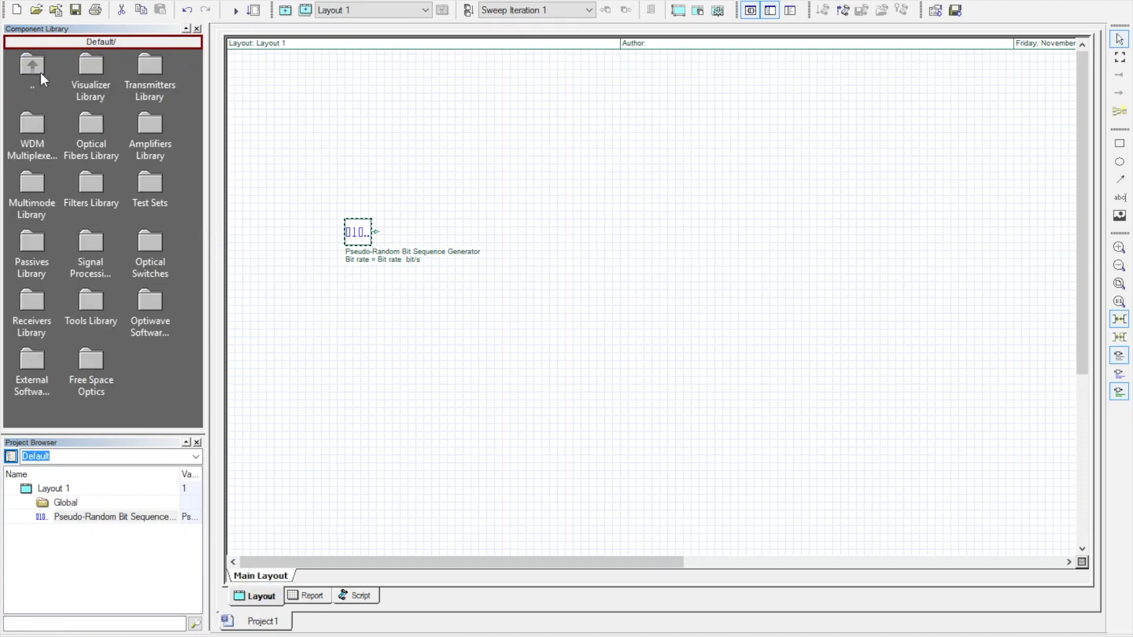
pyautogui.doubleClick(28, 73)
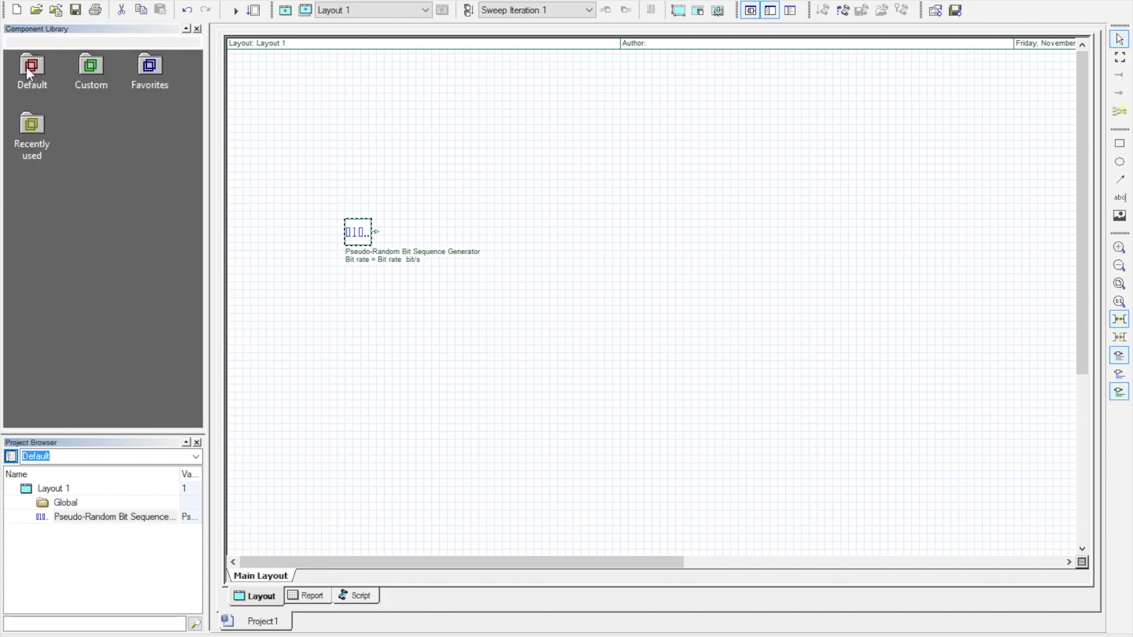
pyautogui.doubleClick(157, 69)
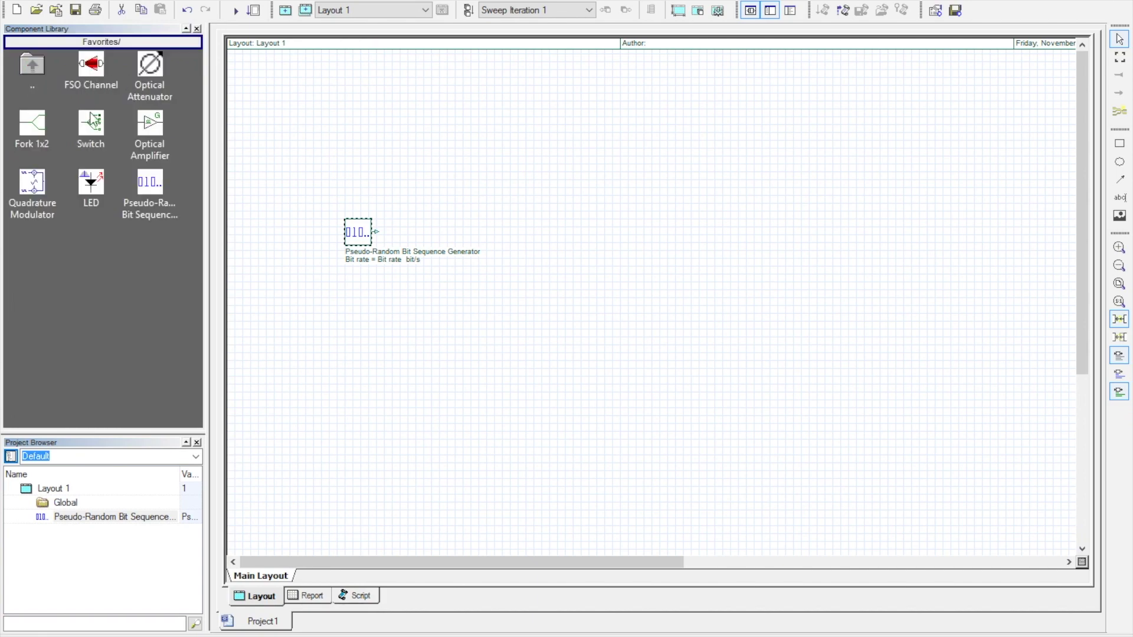
pyautogui.moveTo(172, 235); pyautogui.dragTo(5, 121)
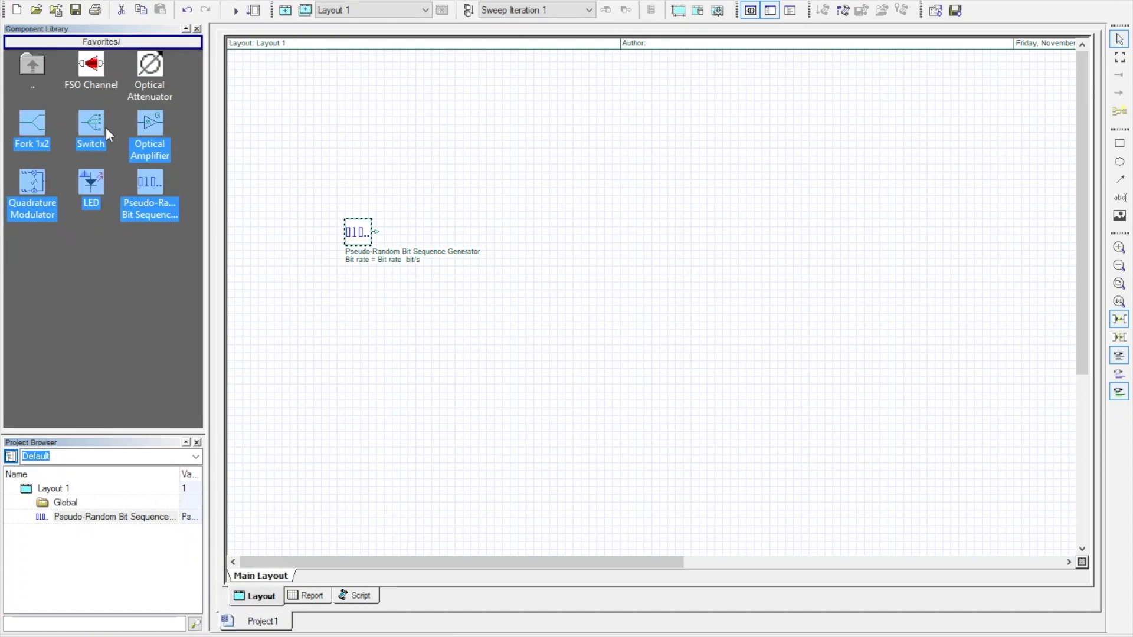
pyautogui.click(118, 253)
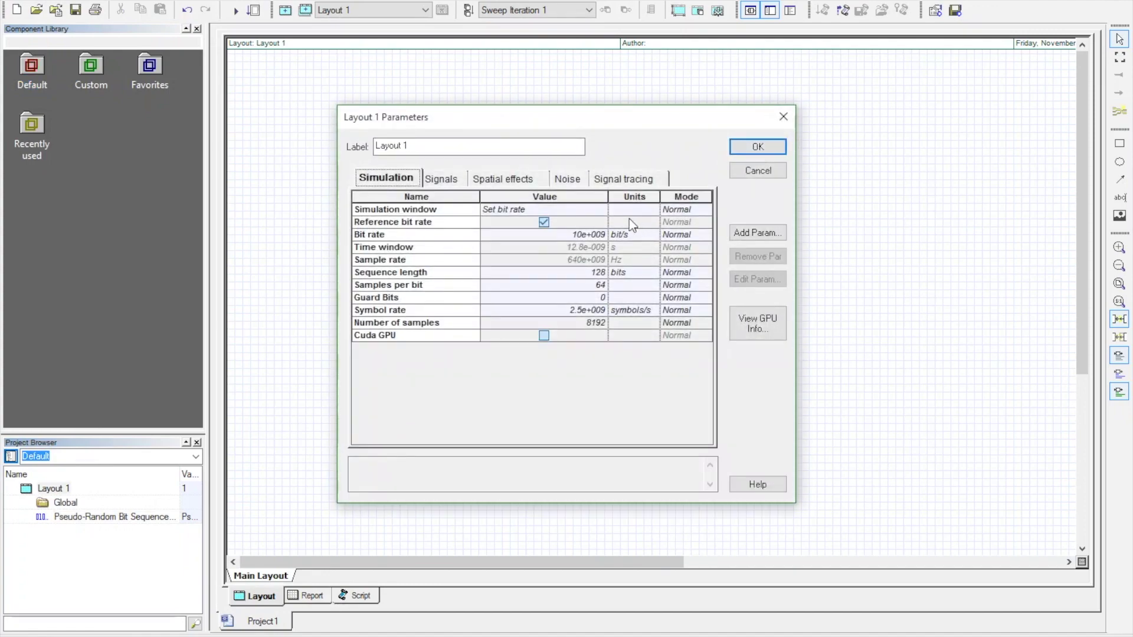
# Step: Review the Signals tab of Layout 1 Parameters and cancel without changes
pyautogui.click(447, 179)
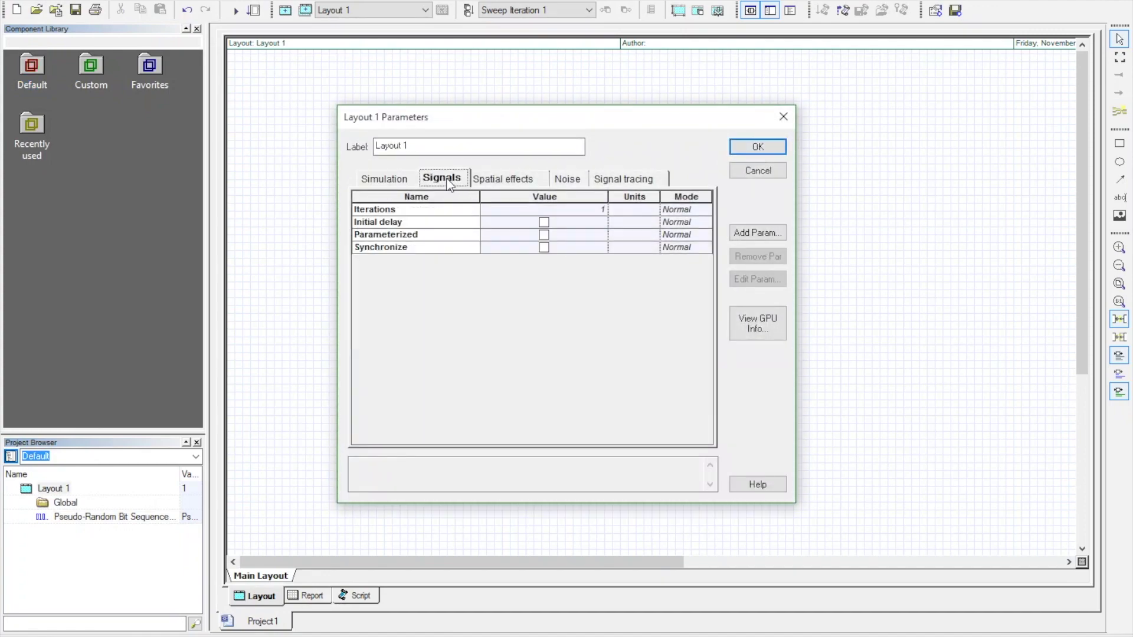
pyautogui.click(741, 173)
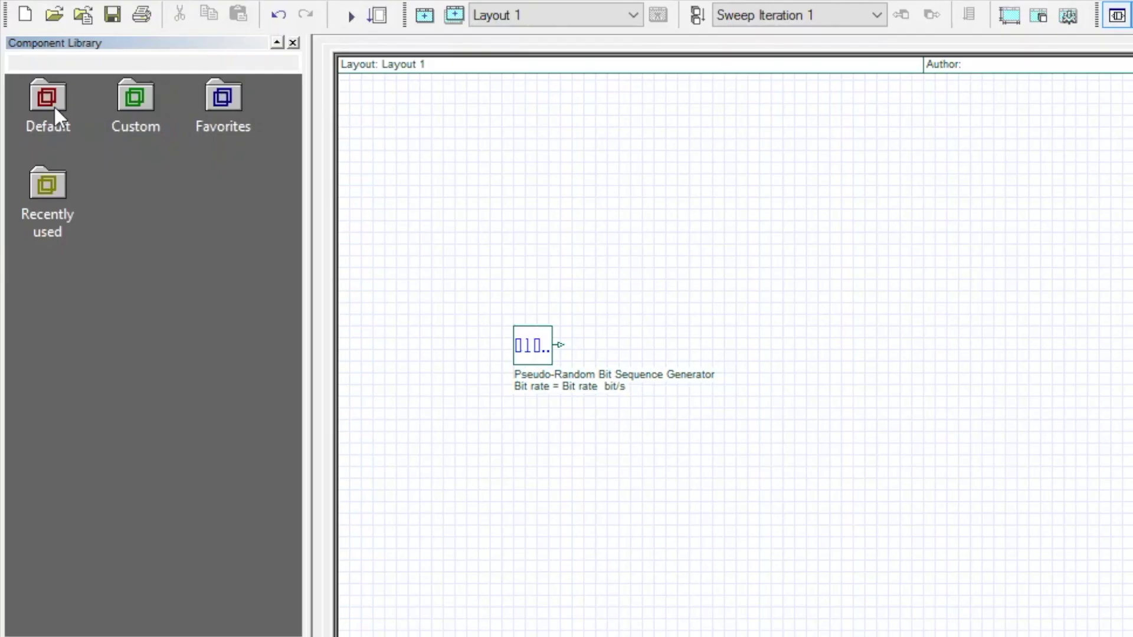
# Step: Place an NRZ Pulse Generator from Pulse Generators > Electrical just after the PRBS generator
pyautogui.doubleClick(55, 105)
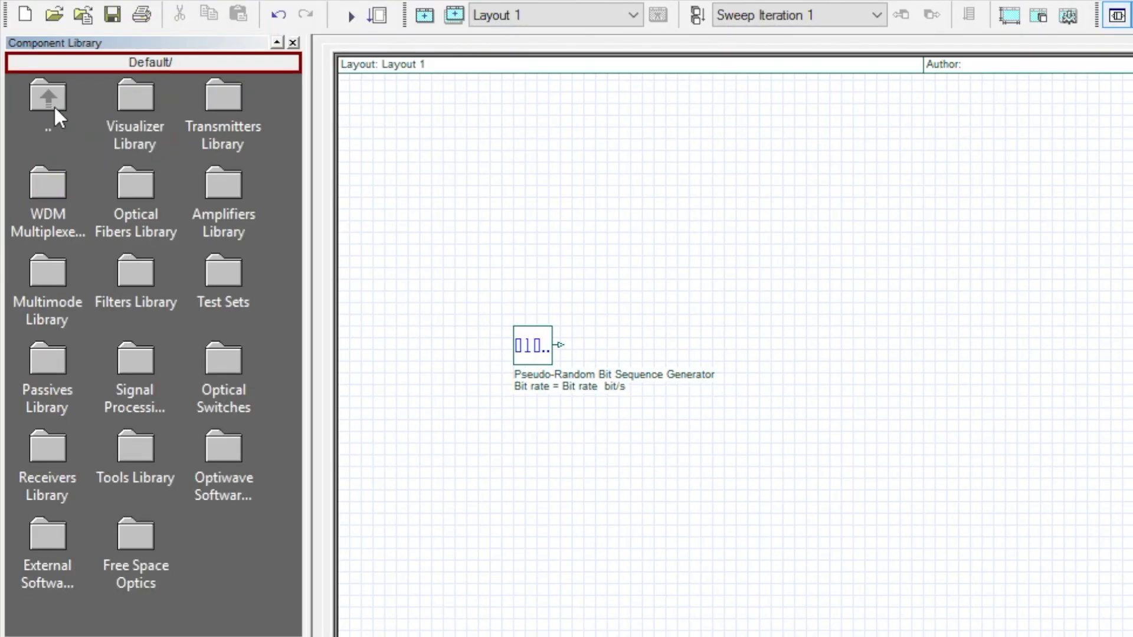
pyautogui.doubleClick(207, 105)
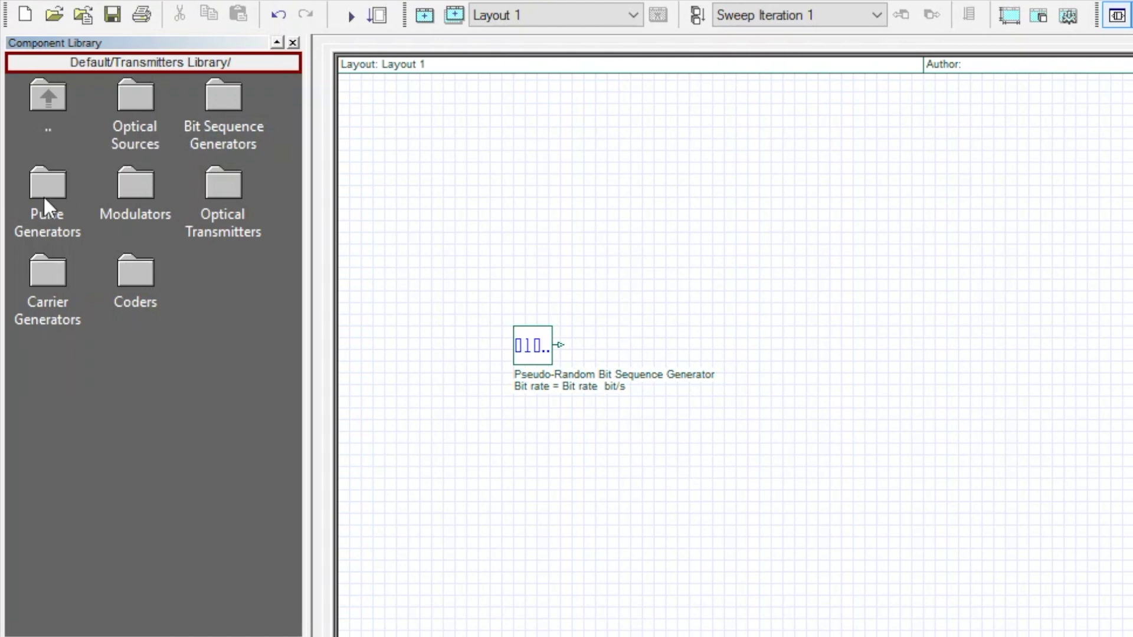
pyautogui.doubleClick(44, 195)
pyautogui.doubleClick(207, 93)
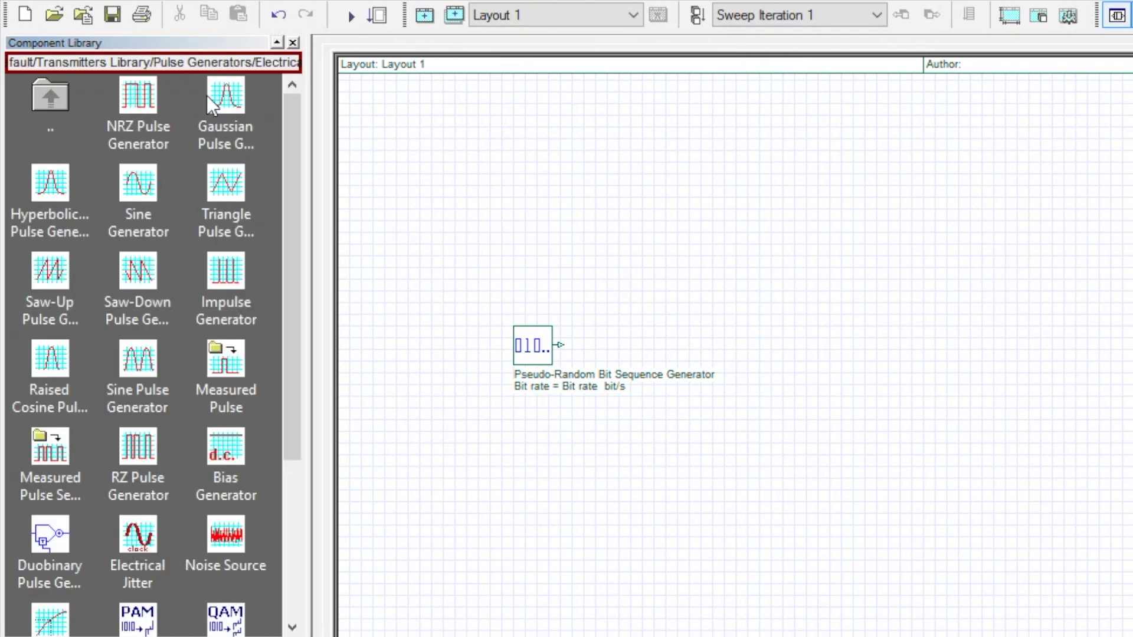
pyautogui.moveTo(140, 99); pyautogui.dragTo(707, 354)
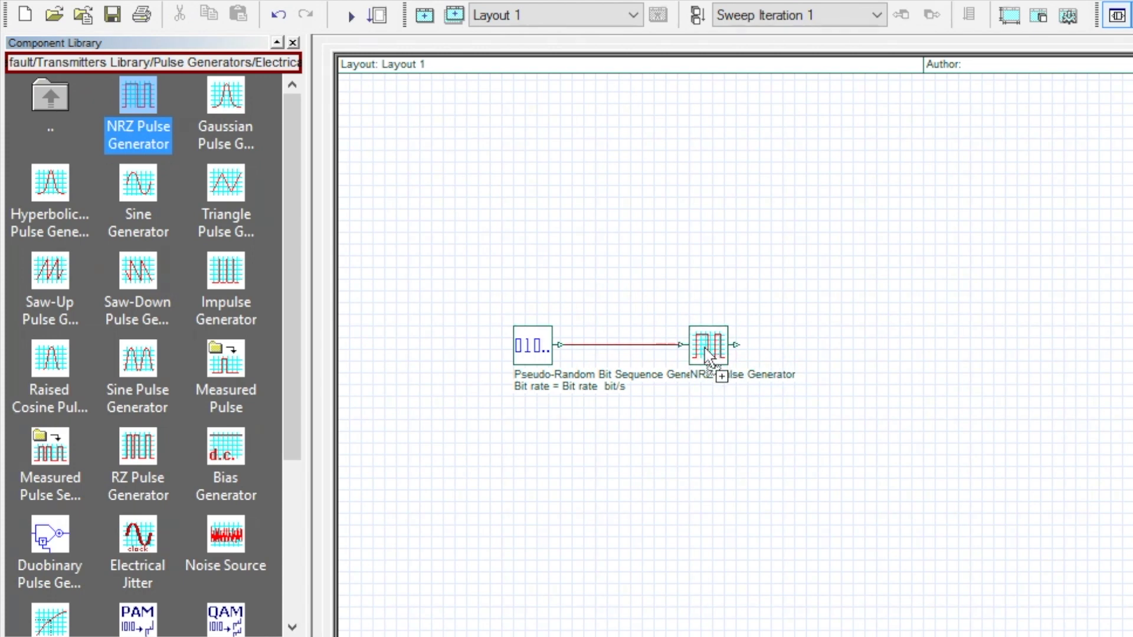
pyautogui.moveTo(706, 349); pyautogui.dragTo(706, 321)
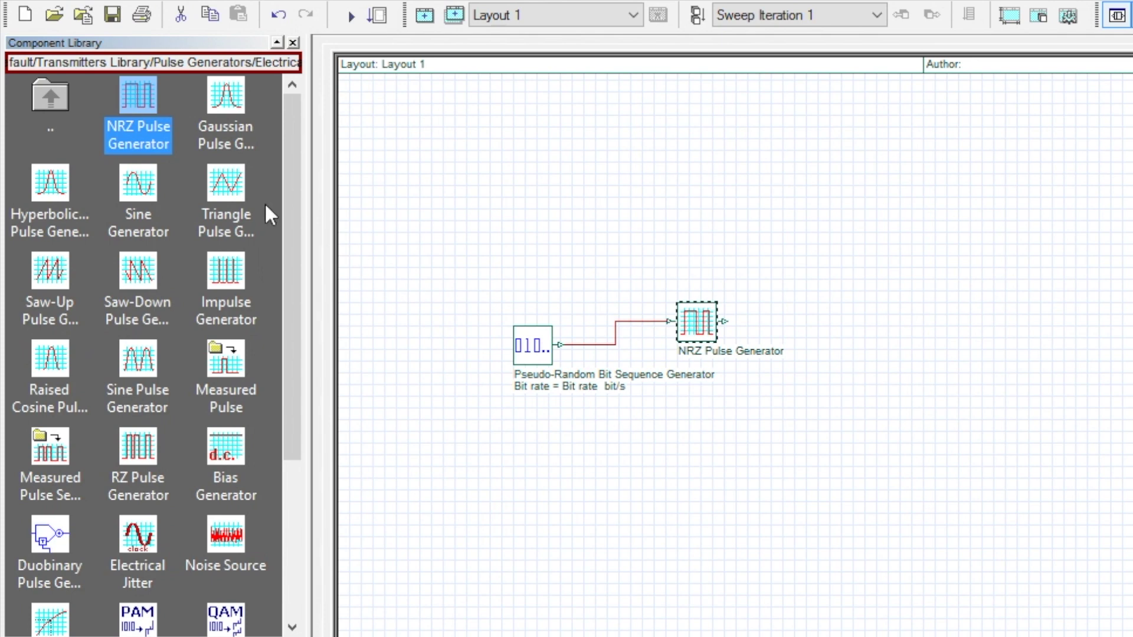
# Step: Add the NRZ Pulse Generator to Favorites
pyautogui.rightClick(143, 97)
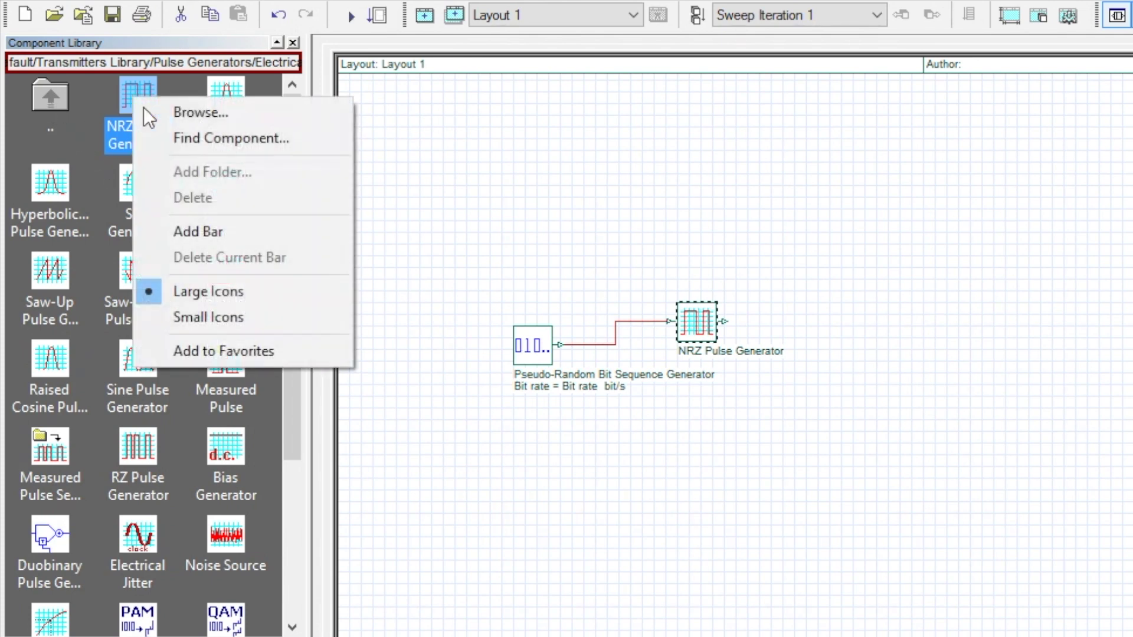
pyautogui.click(245, 348)
pyautogui.doubleClick(36, 90)
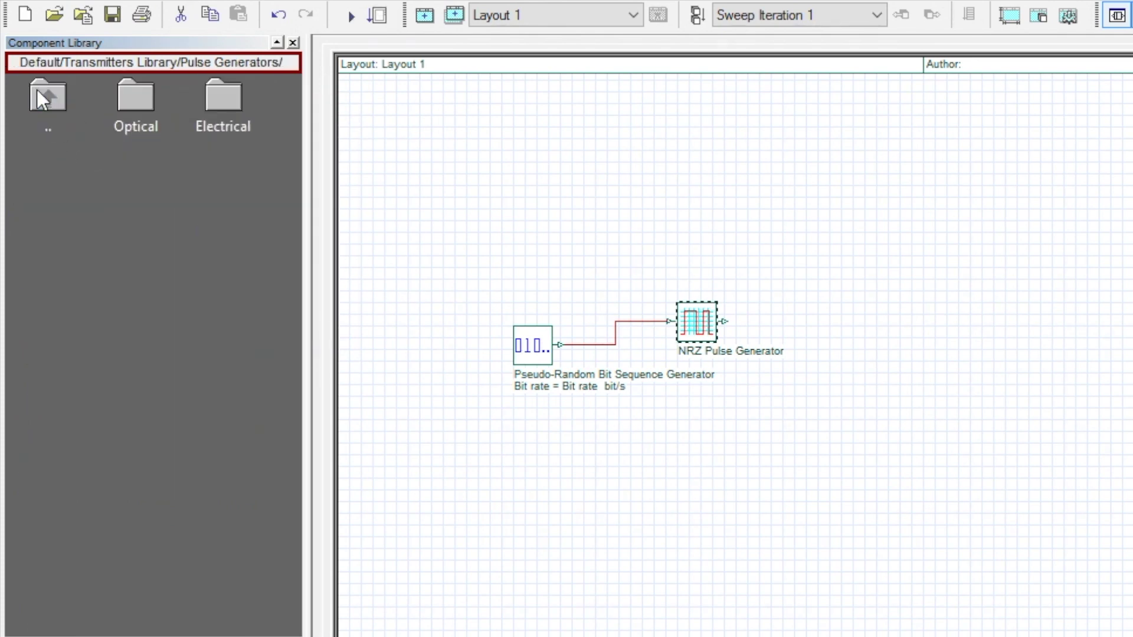
# Step: Place a CW Laser (193.1 THz, 0 dBm) from Optical Sources below the NRZ generator
pyautogui.doubleClick(50, 100)
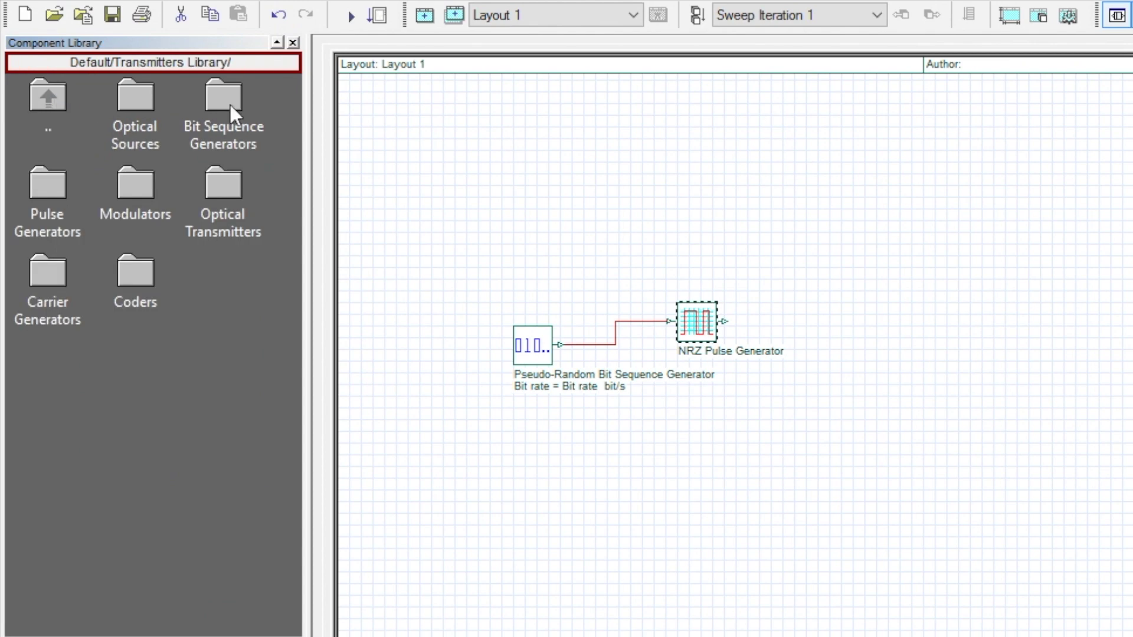
pyautogui.doubleClick(133, 98)
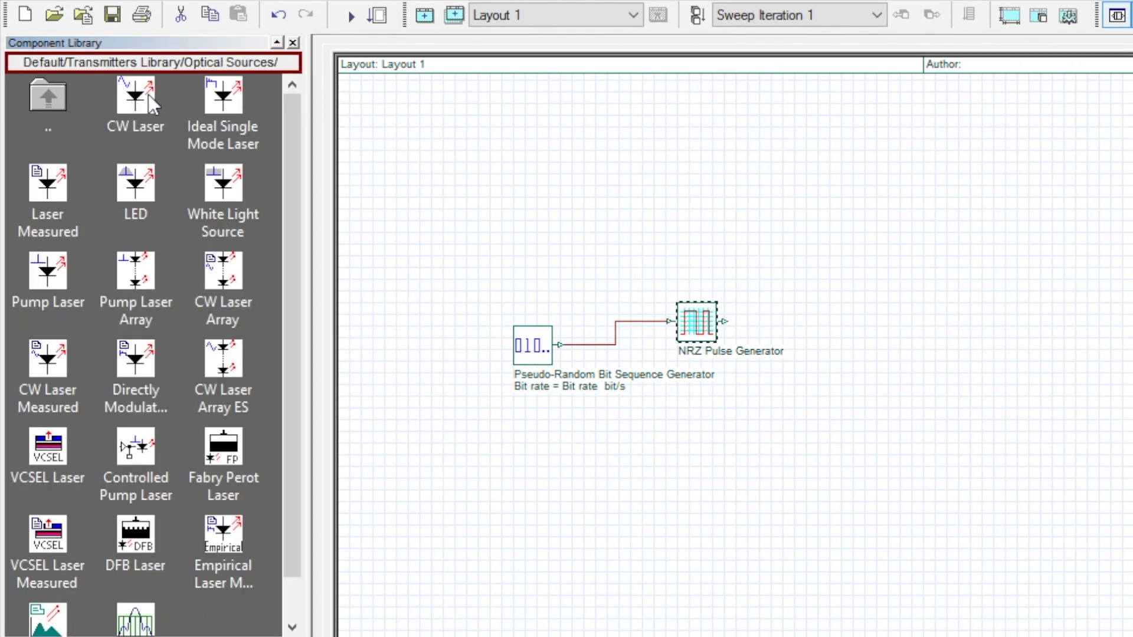
pyautogui.moveTo(147, 94); pyautogui.dragTo(633, 469)
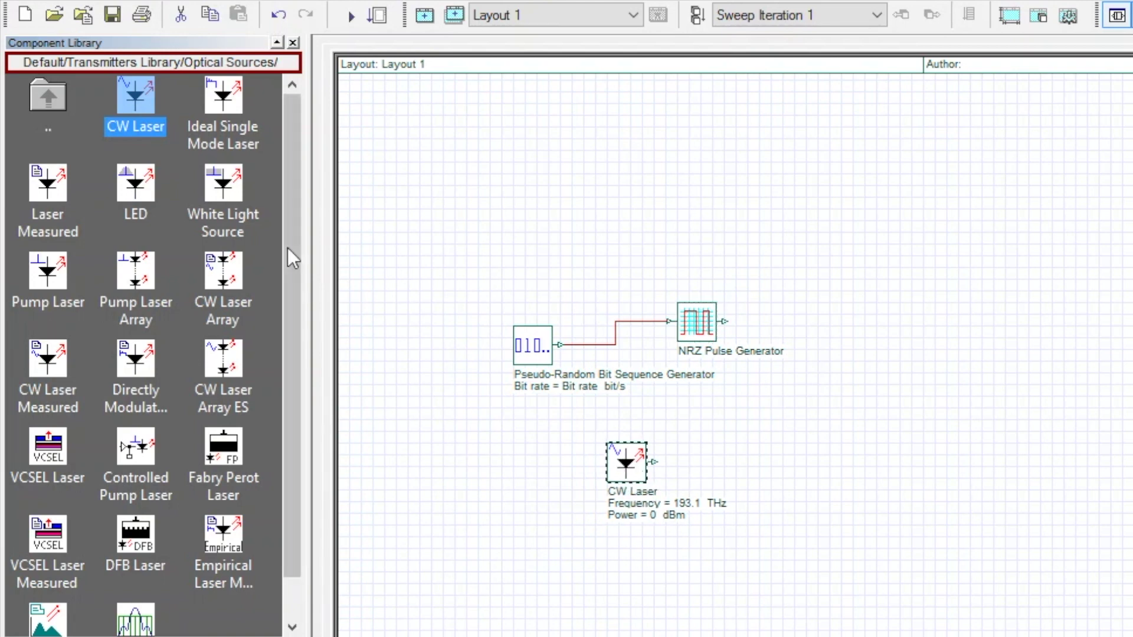
pyautogui.doubleClick(41, 95)
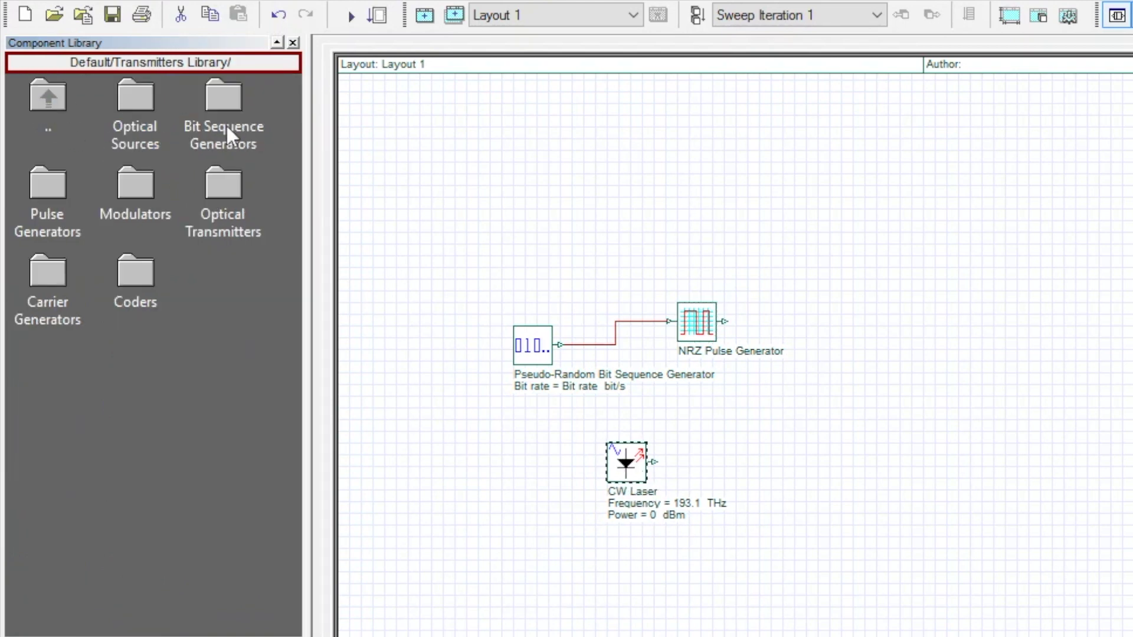
# Step: Place an MZ Modulator Analytical from Modulators > Optical beside the CW Laser
pyautogui.doubleClick(135, 190)
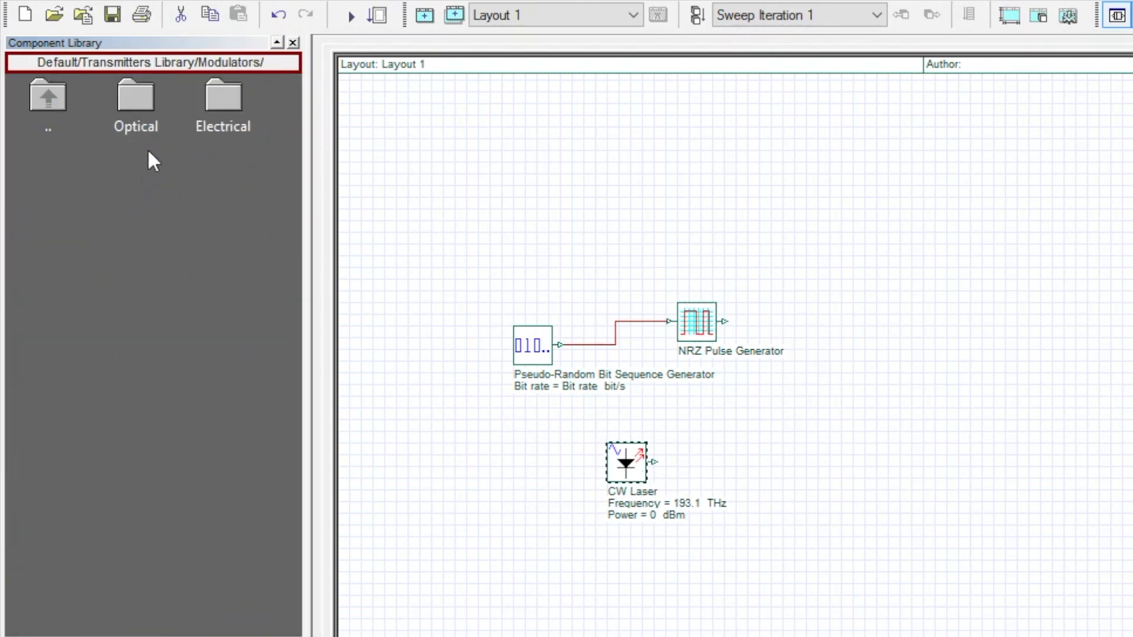
pyautogui.doubleClick(127, 94)
pyautogui.moveTo(151, 106); pyautogui.dragTo(778, 461)
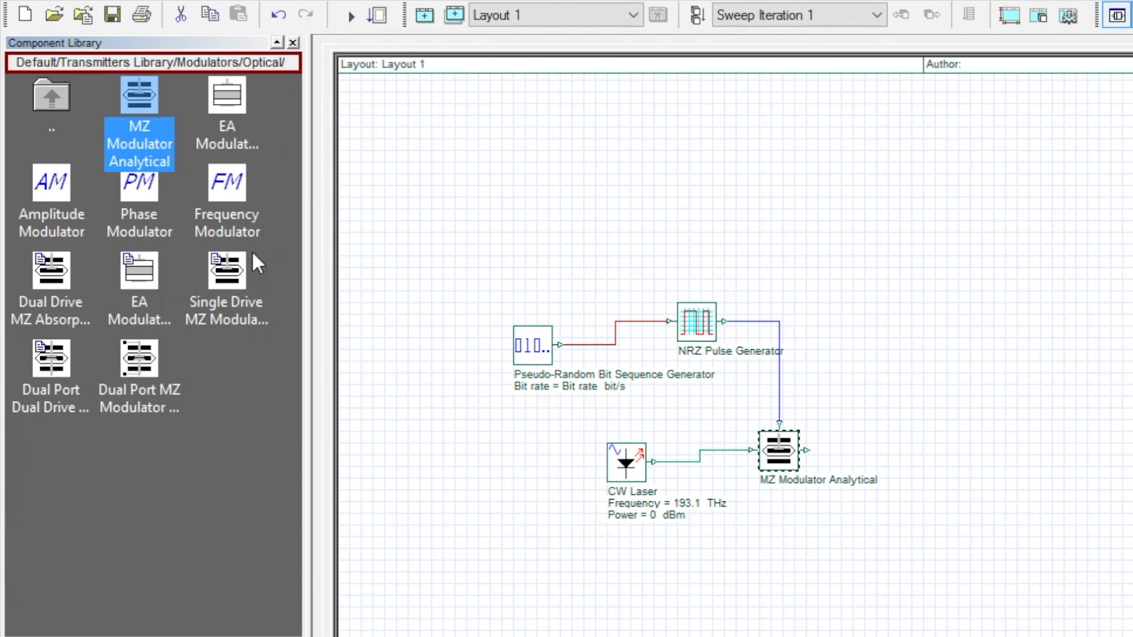
pyautogui.doubleClick(58, 92)
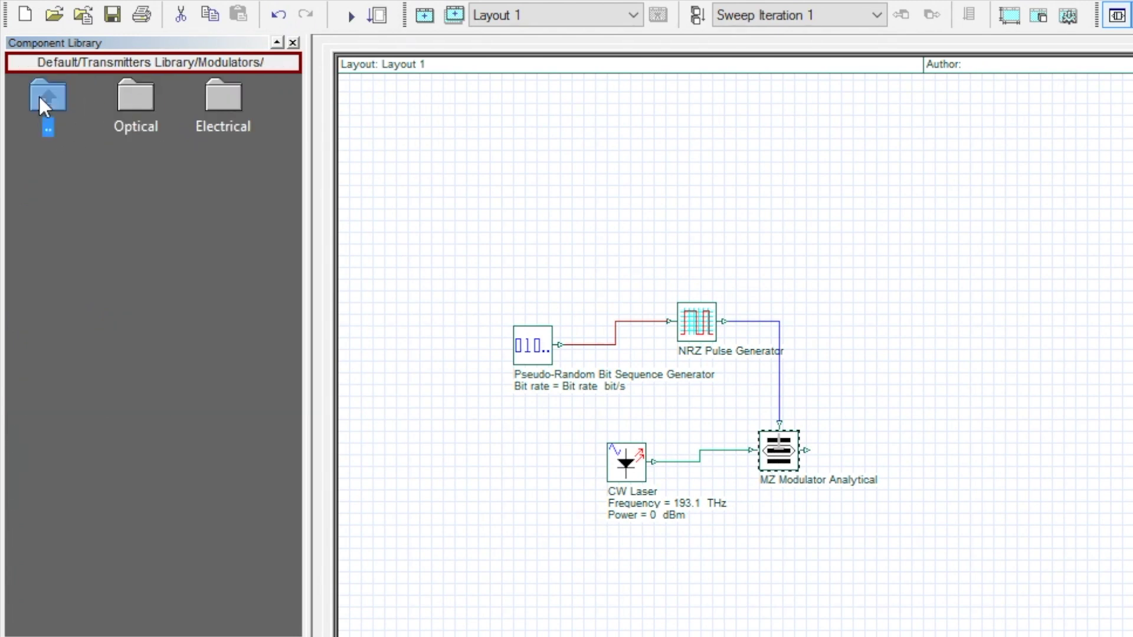
pyautogui.doubleClick(39, 94)
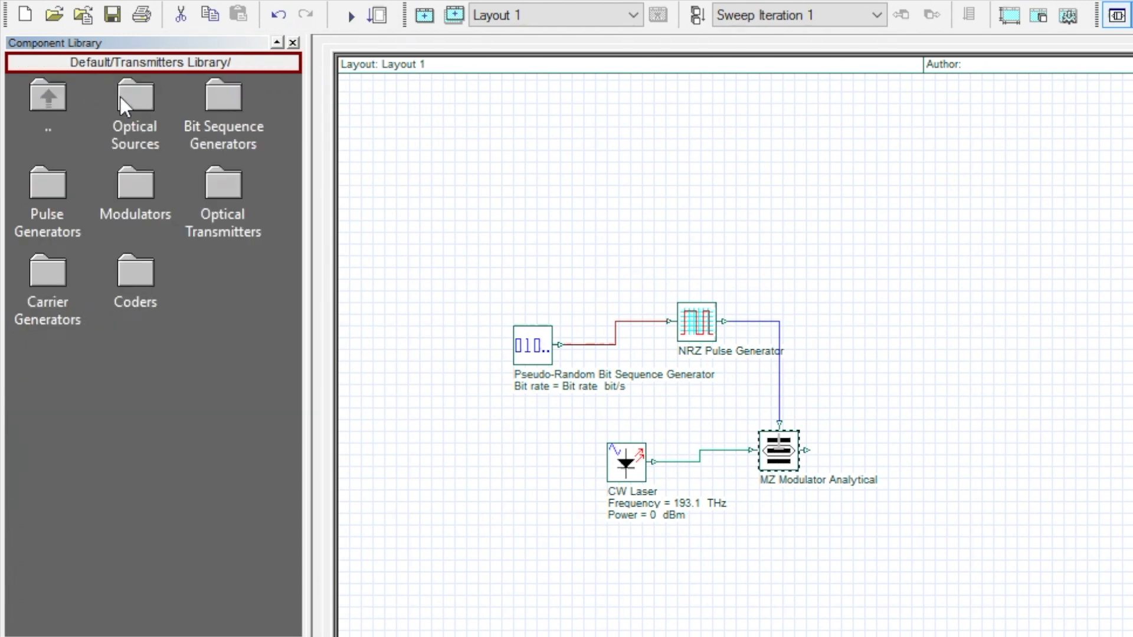
pyautogui.doubleClick(42, 91)
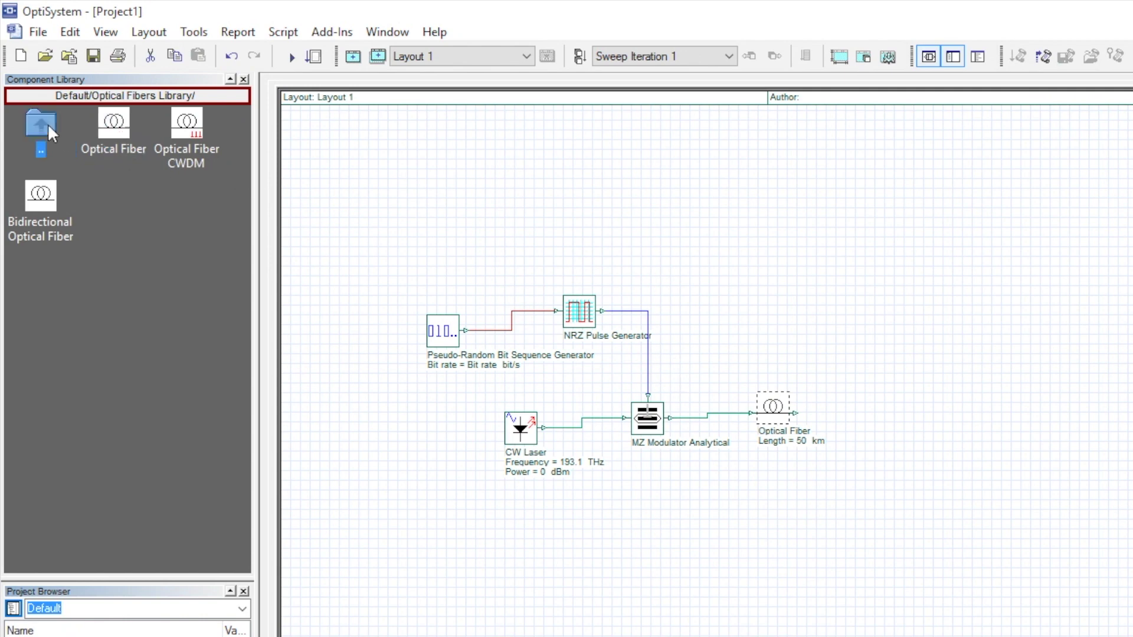
# Step: Place a PIN Photodiode from Receivers > Photodetectors to the right of the 50 km Optical Fiber
pyautogui.doubleClick(49, 129)
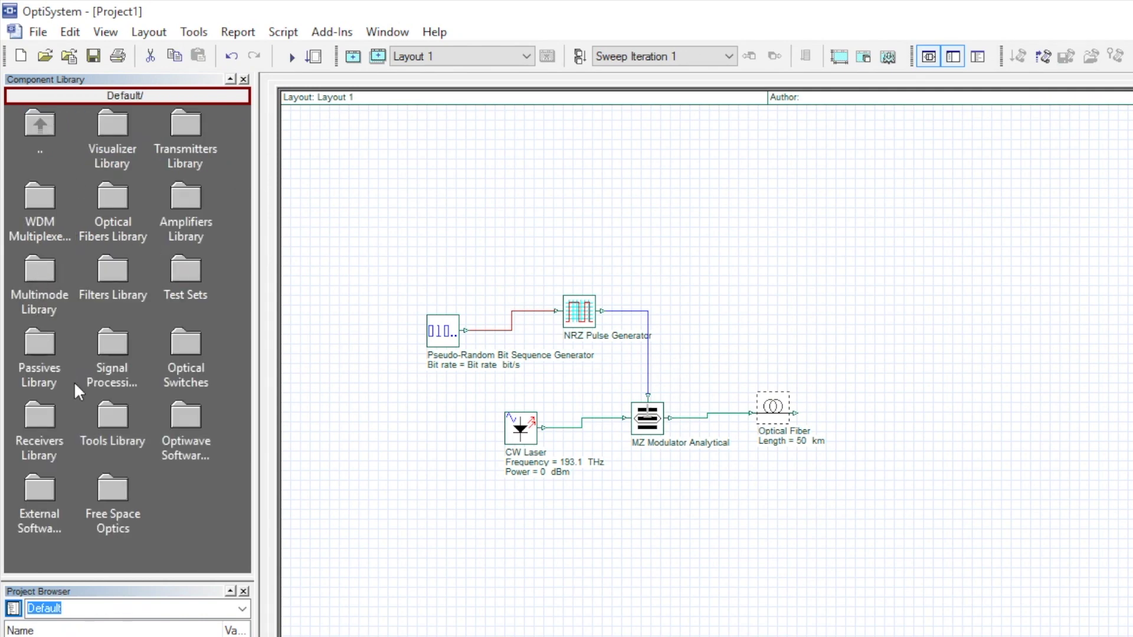
pyautogui.doubleClick(42, 422)
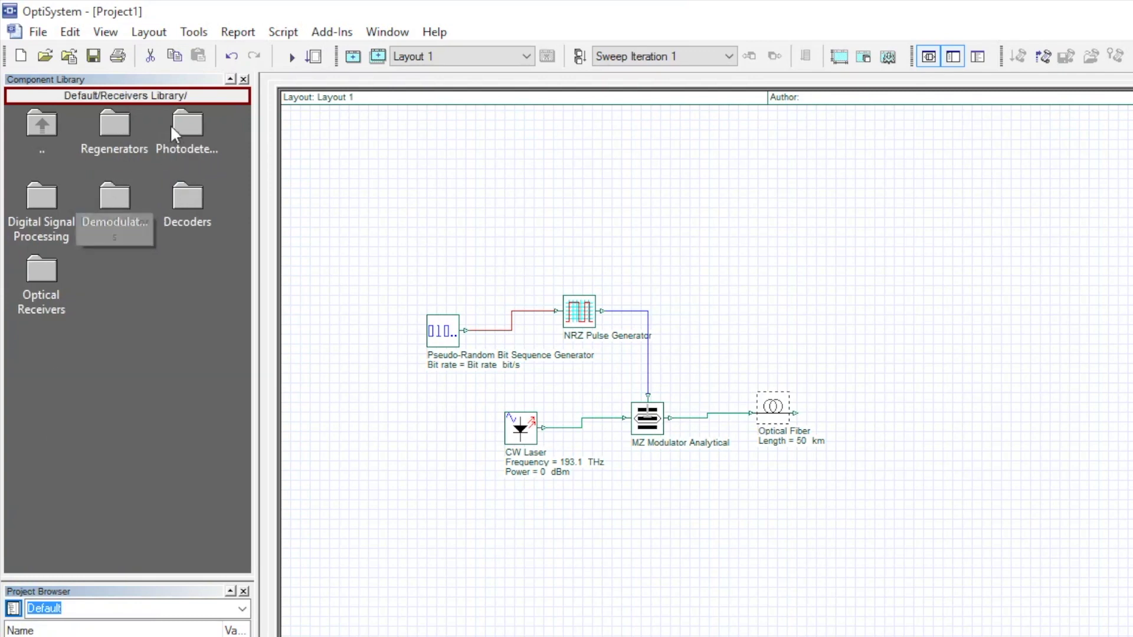
pyautogui.doubleClick(187, 122)
pyautogui.moveTo(114, 126); pyautogui.dragTo(873, 415)
# Step: Navigate the component library back up to the Visualizer Library
pyautogui.doubleClick(34, 120)
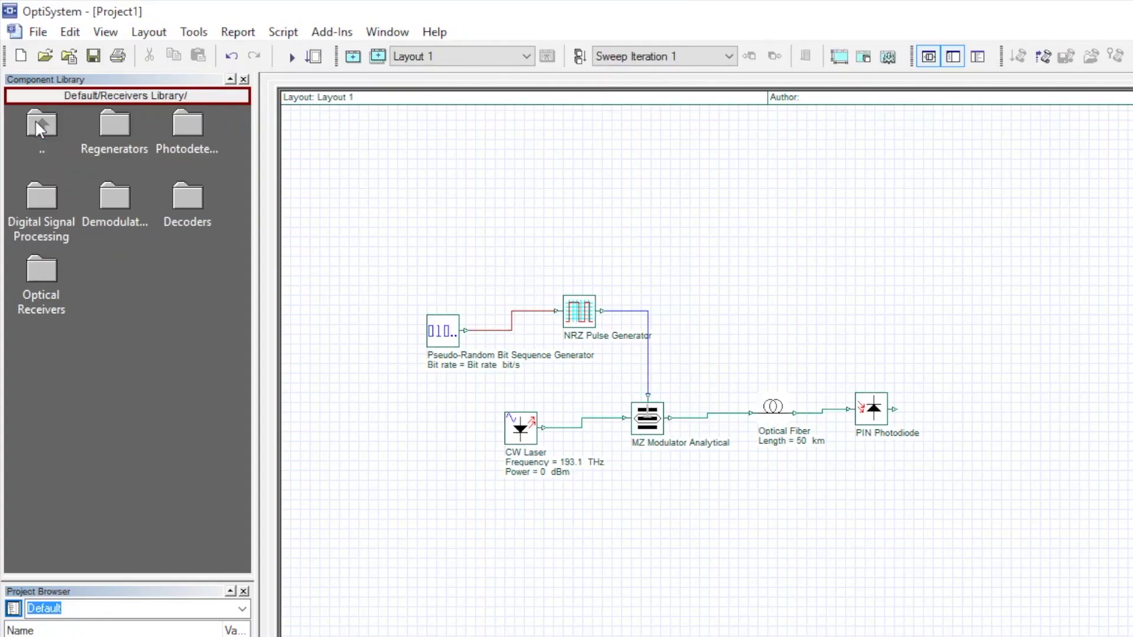
pyautogui.doubleClick(34, 119)
pyautogui.doubleClick(110, 123)
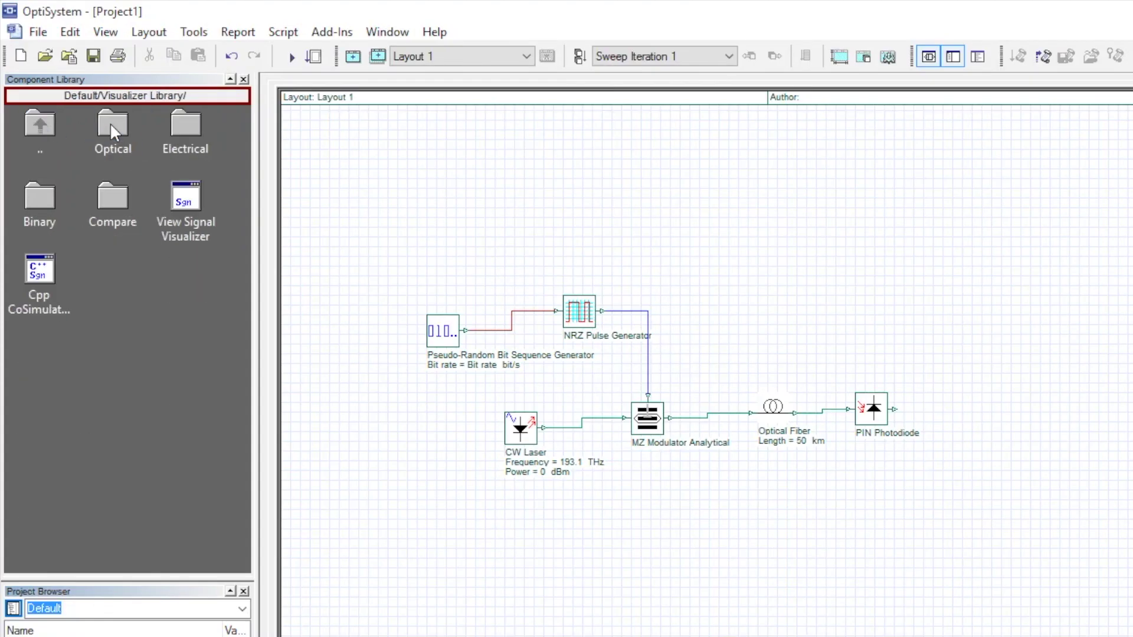
# Step: Drop a BER Analyzer from Visualizer Library > Electrical onto the layout and undo its automatic link
pyautogui.doubleClick(109, 122)
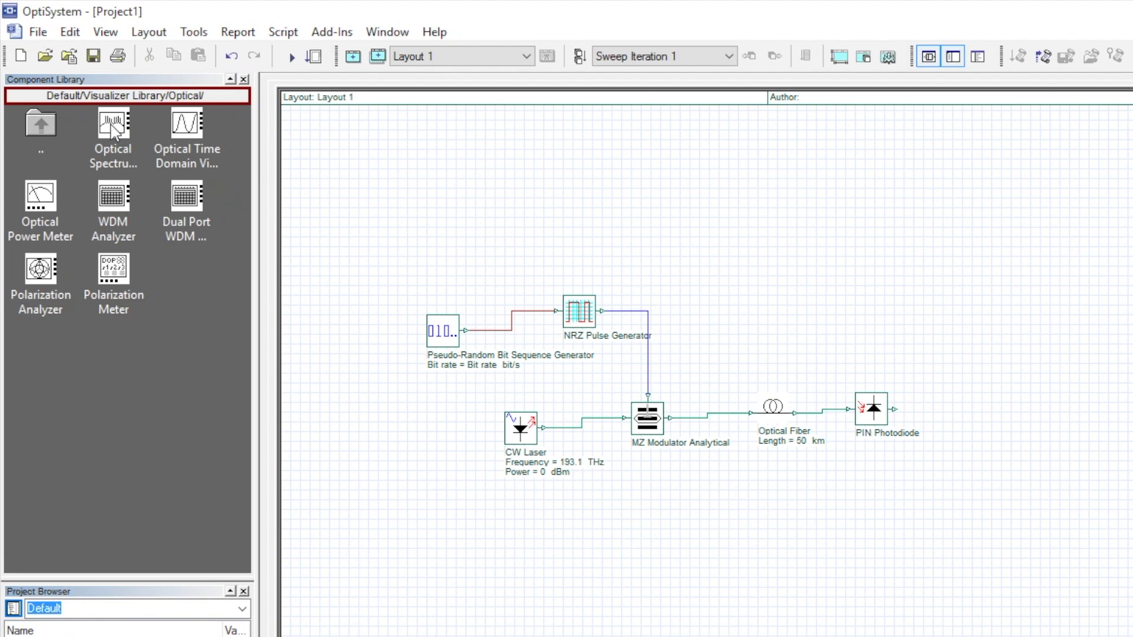
pyautogui.doubleClick(45, 127)
pyautogui.doubleClick(185, 127)
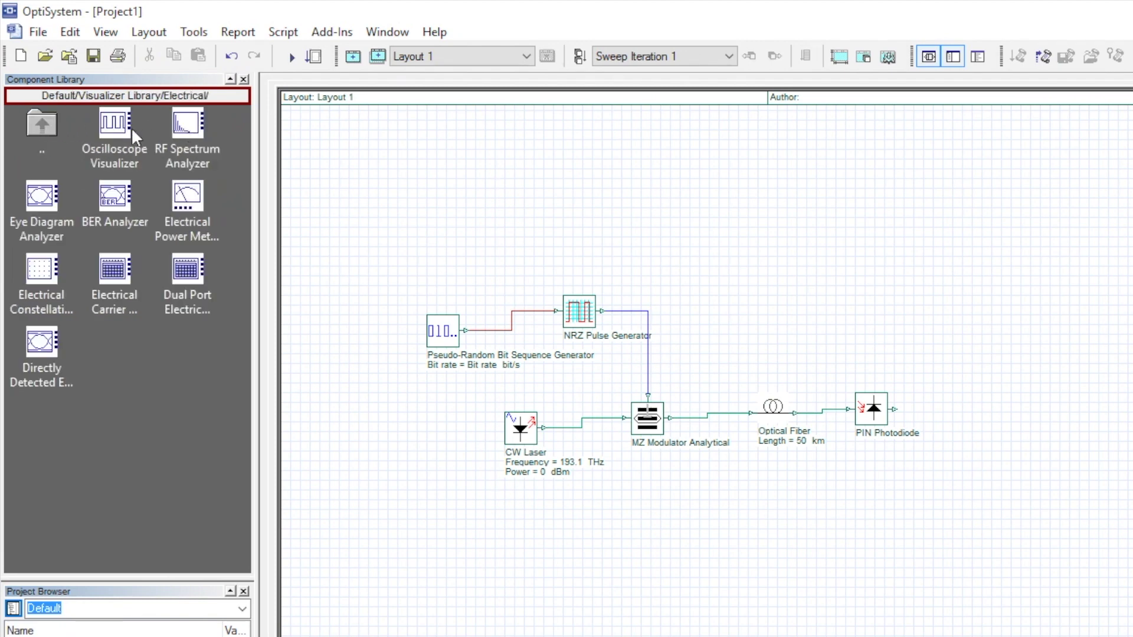
pyautogui.moveTo(115, 198); pyautogui.dragTo(964, 329)
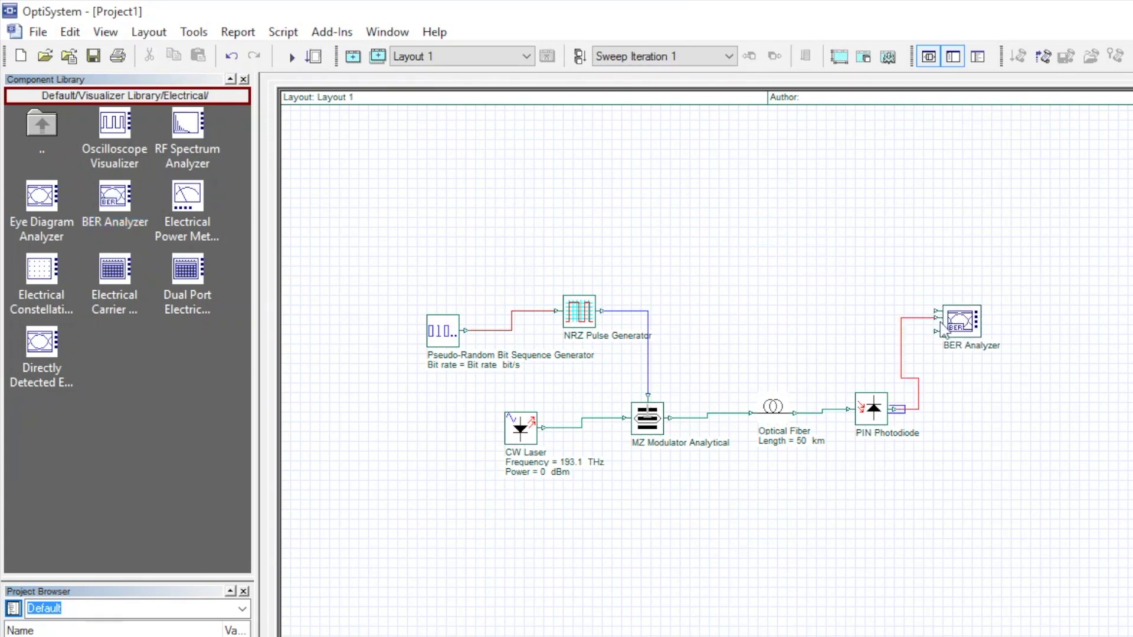
pyautogui.hotkey('ctrl', 'z')
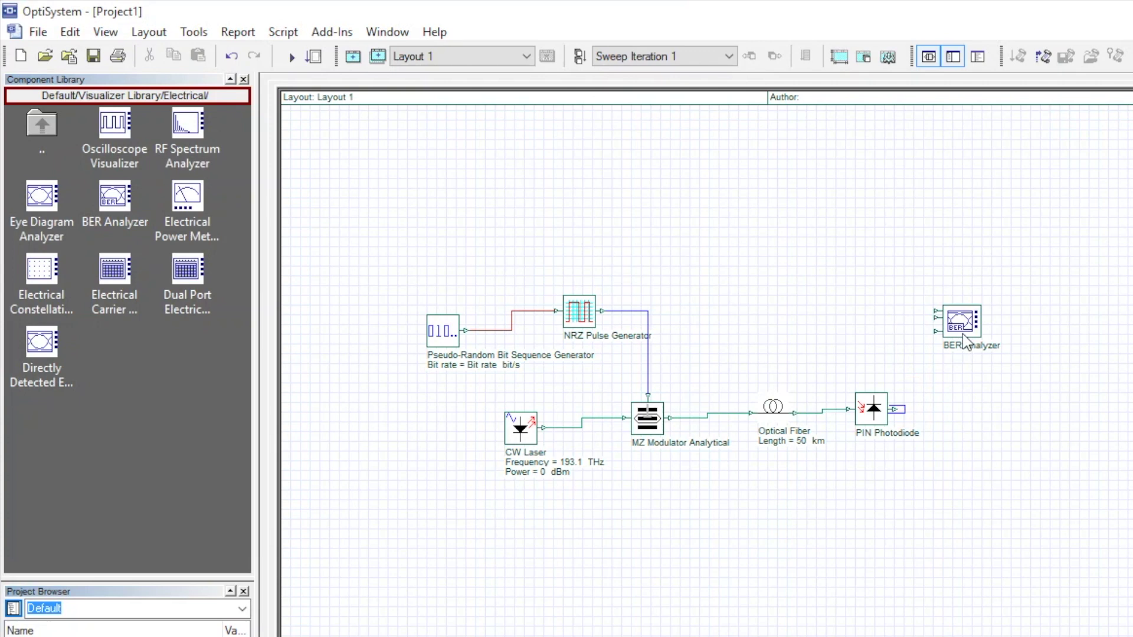
# Step: Wire the PIN Photodiode and NRZ Pulse Generator to the BER Analyzer, aligning the generator and analyzer rows
pyautogui.moveTo(906, 421); pyautogui.dragTo(601, 309)
pyautogui.moveTo(448, 332); pyautogui.dragTo(946, 323)
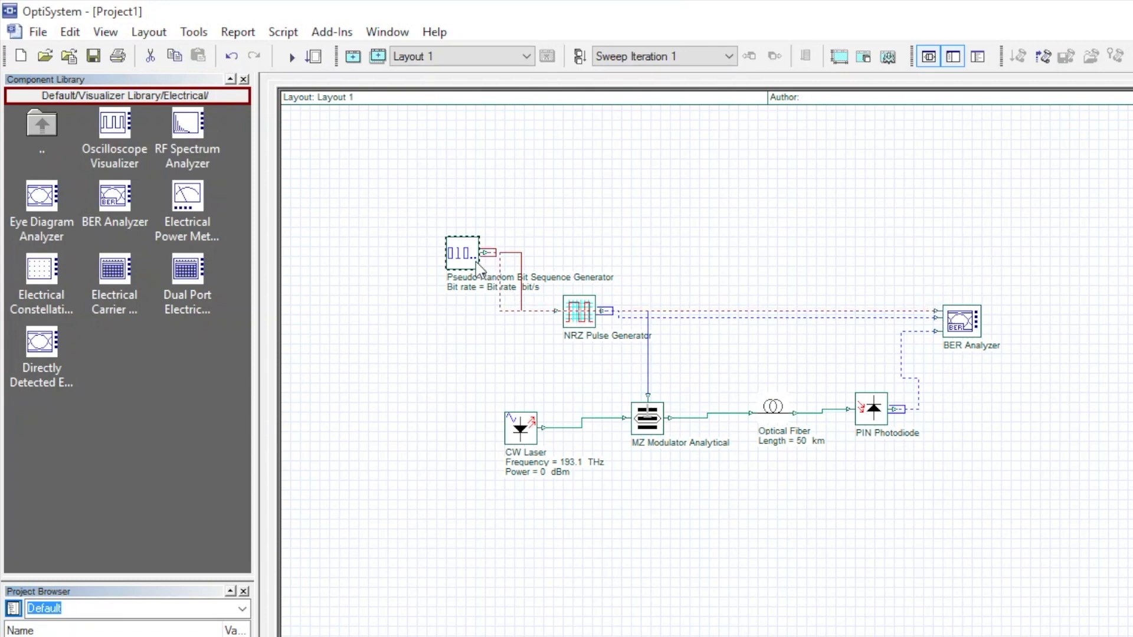
pyautogui.moveTo(477, 265)
pyautogui.mouseDown()
pyautogui.moveTo(587, 241)
pyautogui.moveTo(533, 248)
pyautogui.moveTo(472, 346)
pyautogui.moveTo(478, 360)
pyautogui.moveTo(488, 263)
pyautogui.mouseUp()
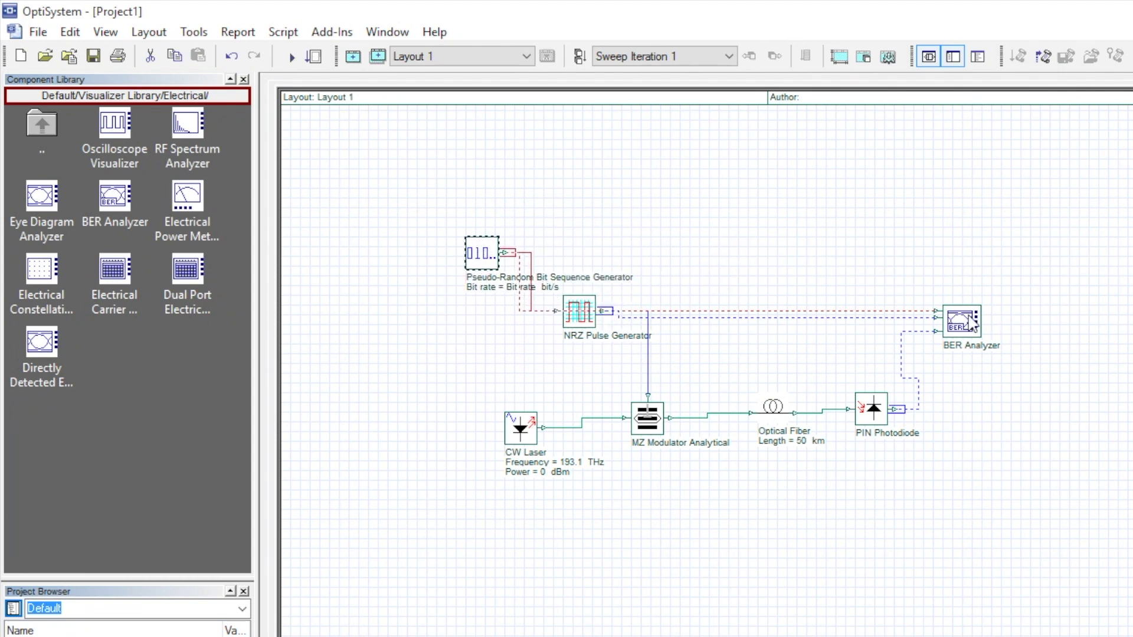
pyautogui.moveTo(968, 323); pyautogui.dragTo(968, 264)
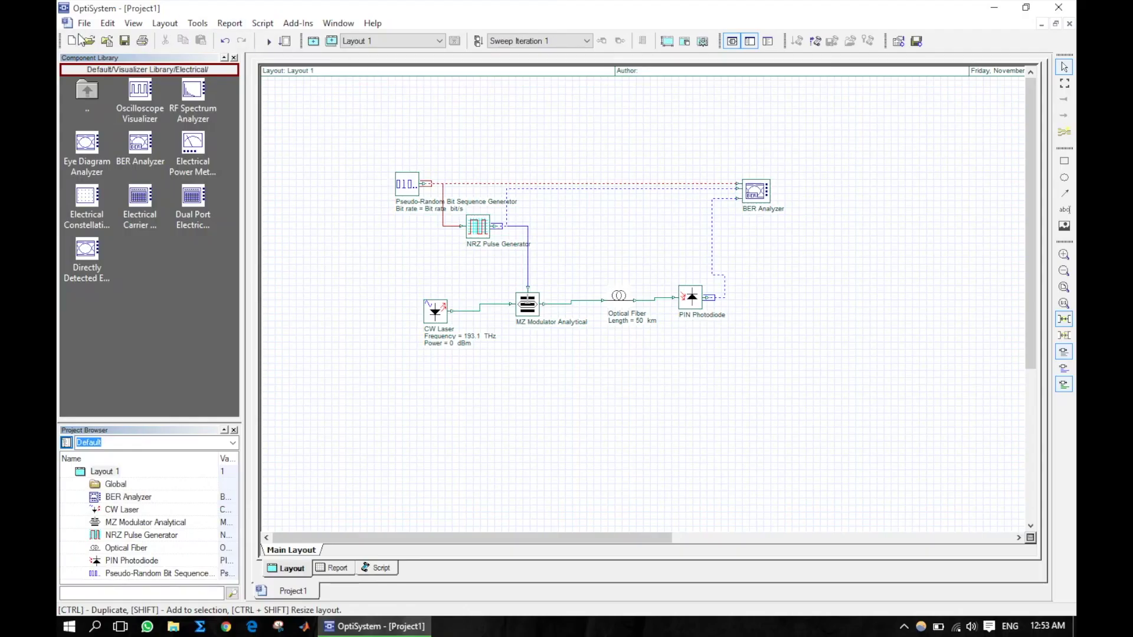
pyautogui.click(123, 41)
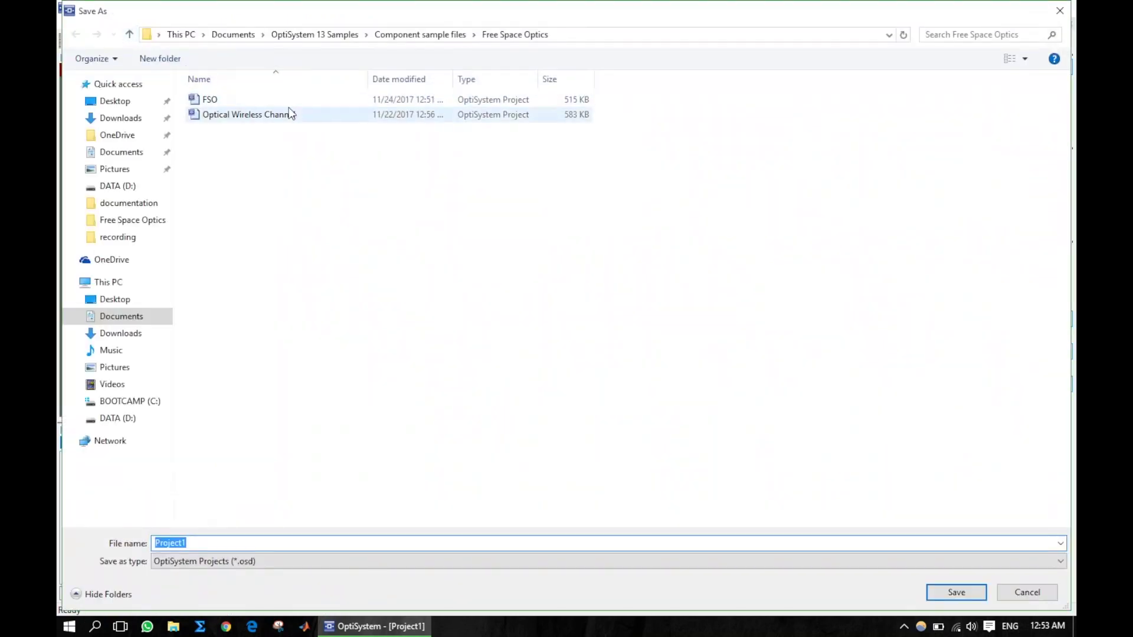
# Step: Save the project to the Desktop under the name 'sample'
pyautogui.click(125, 104)
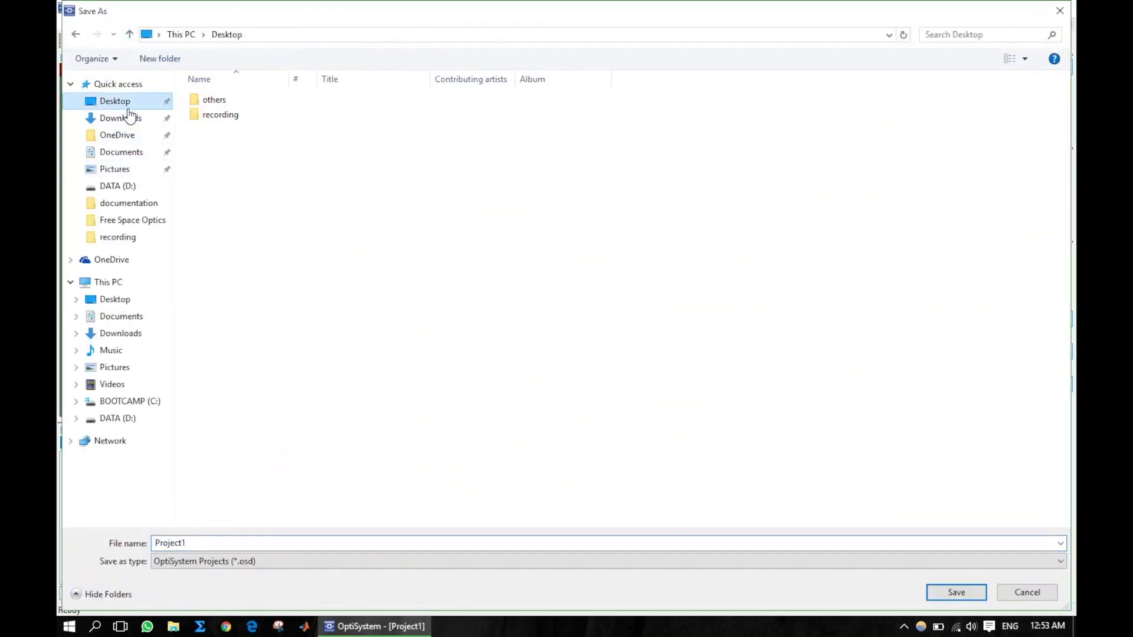
pyautogui.click(277, 541)
pyautogui.write('sample')
pyautogui.click(961, 590)
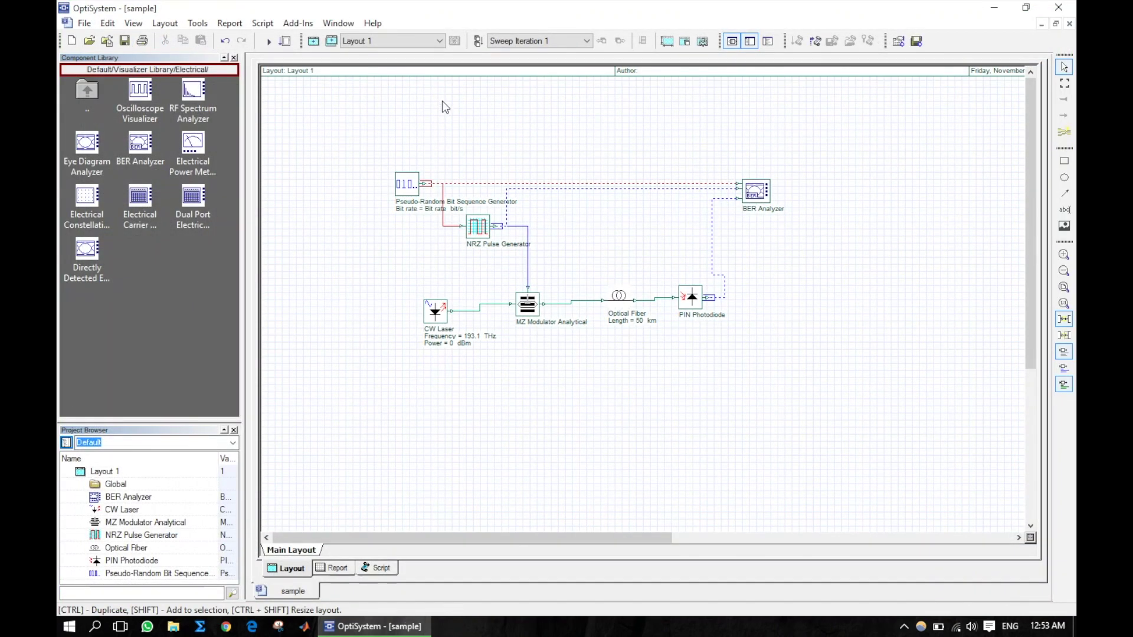
pyautogui.click(268, 41)
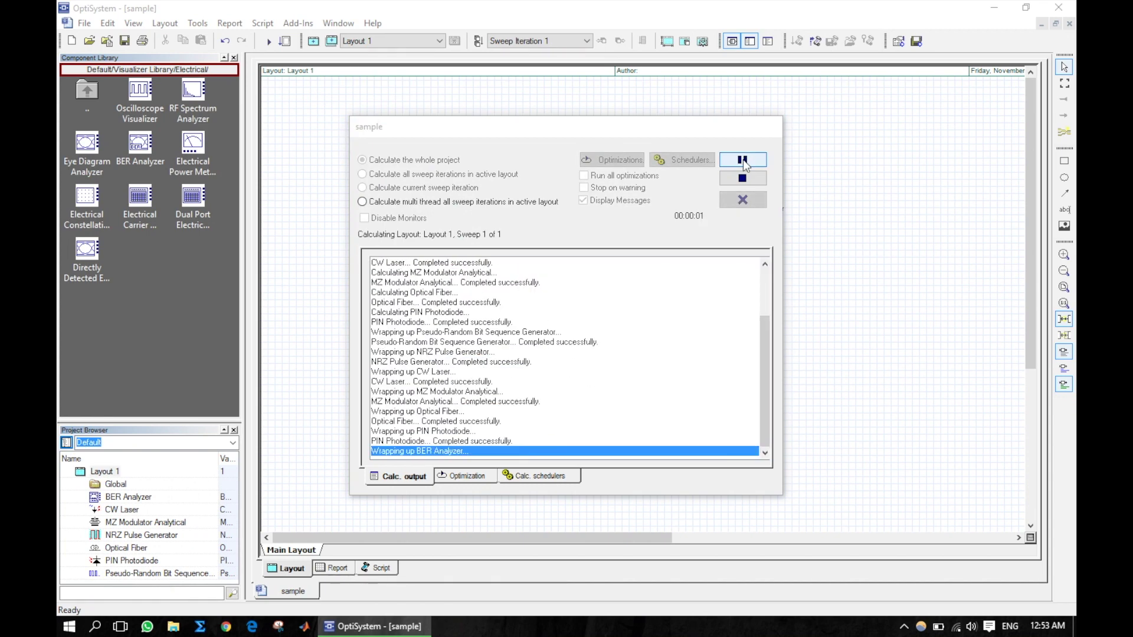
# Step: Check the calculation progress, close the calculation window, and move the BER Analyzer results window
pyautogui.click(561, 475)
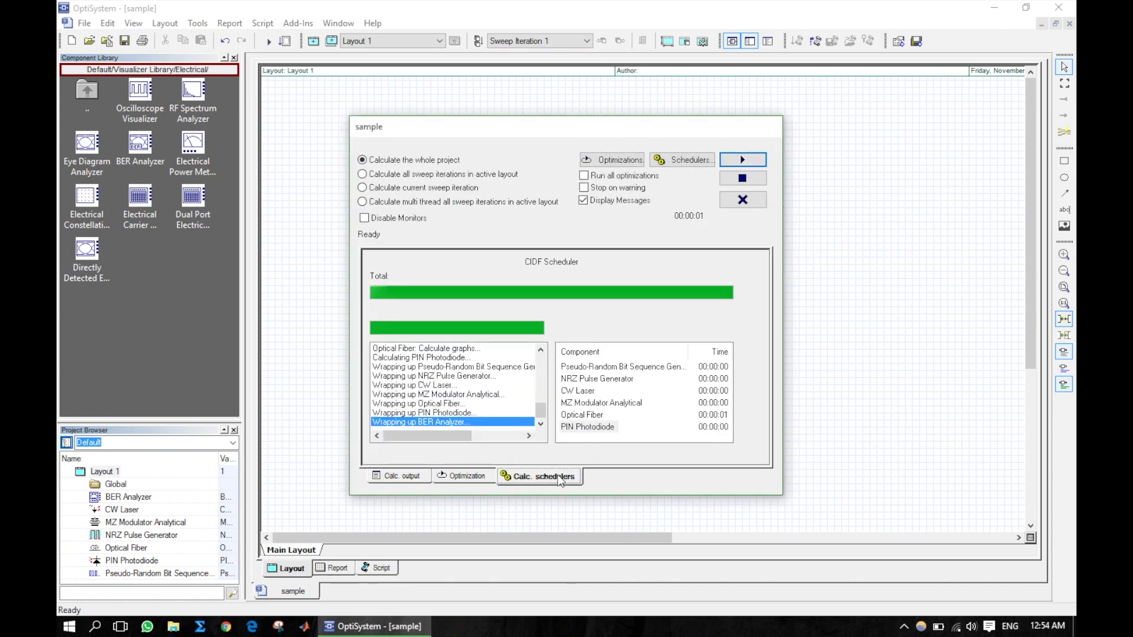
pyautogui.click(742, 200)
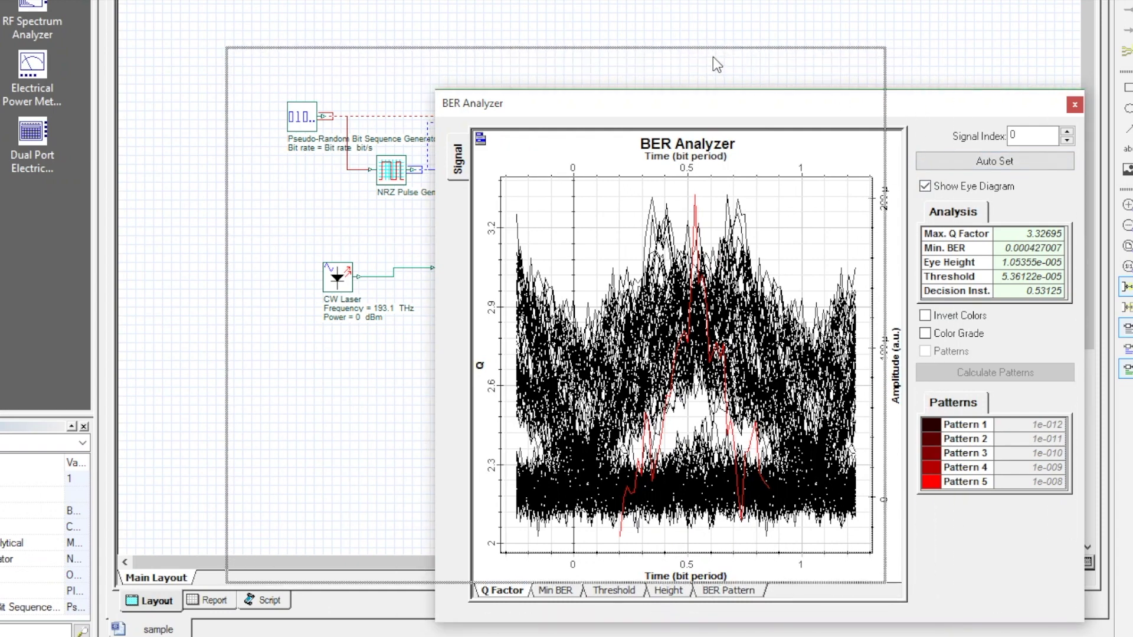
pyautogui.moveTo(713, 103); pyautogui.dragTo(507, 56)
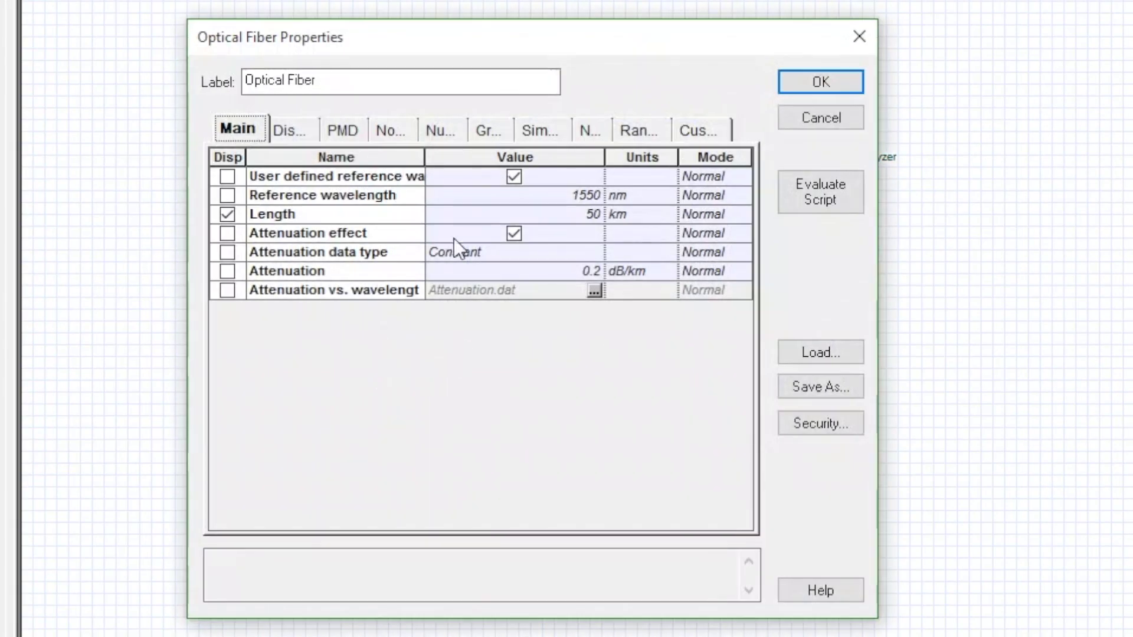
# Step: Shorten the Optical Fiber length to 10 km
pyautogui.click(511, 214)
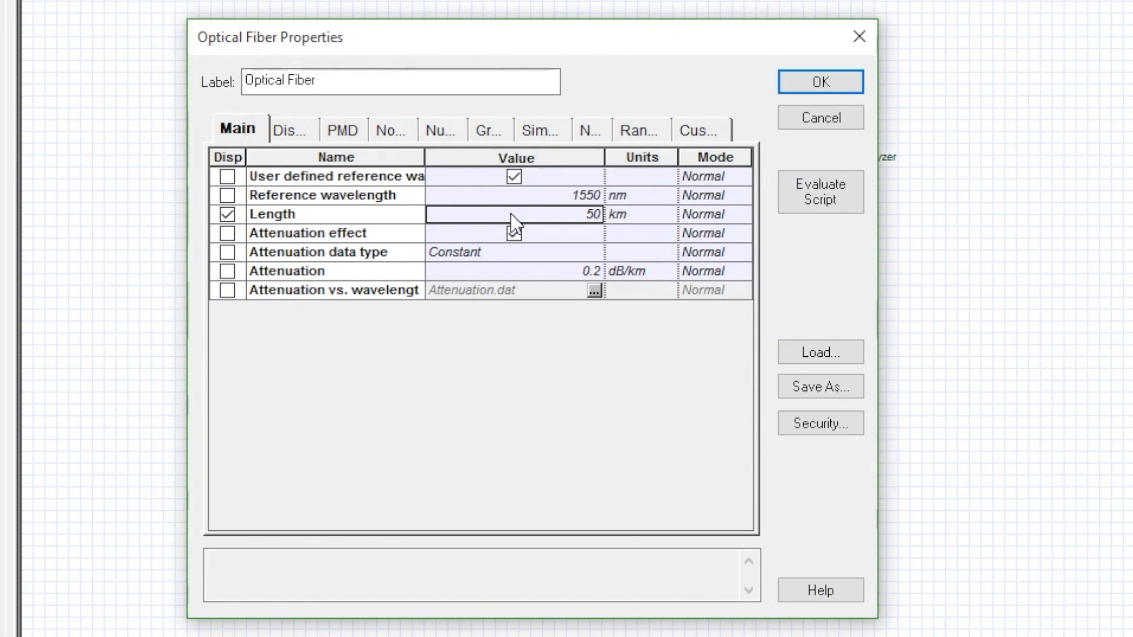
pyautogui.write('10')
pyautogui.press('Return')
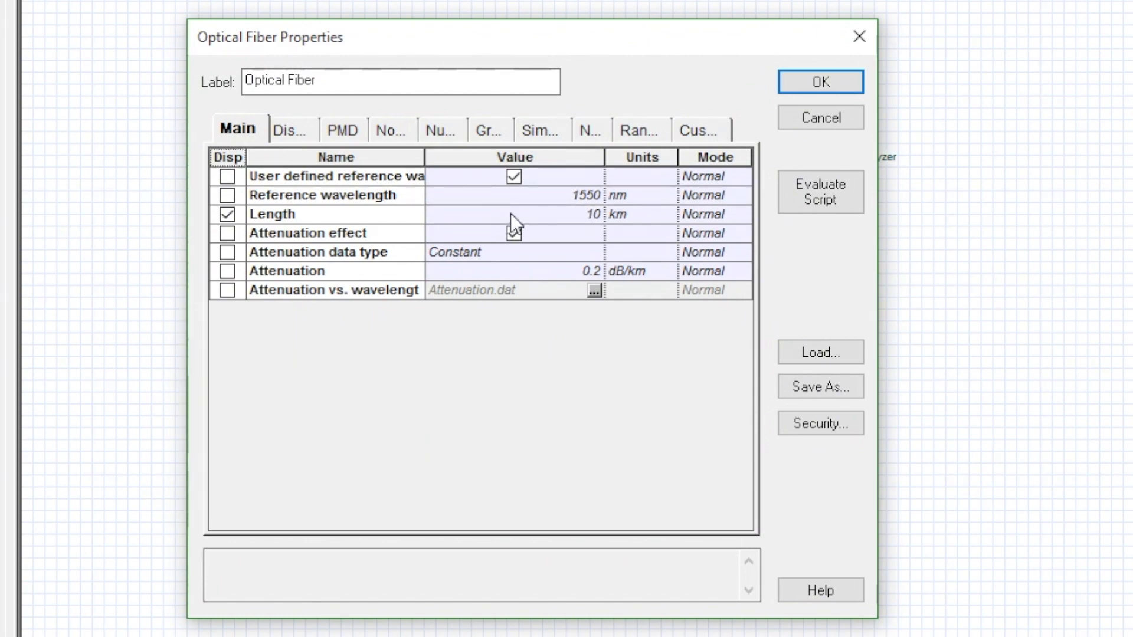
pyautogui.click(816, 87)
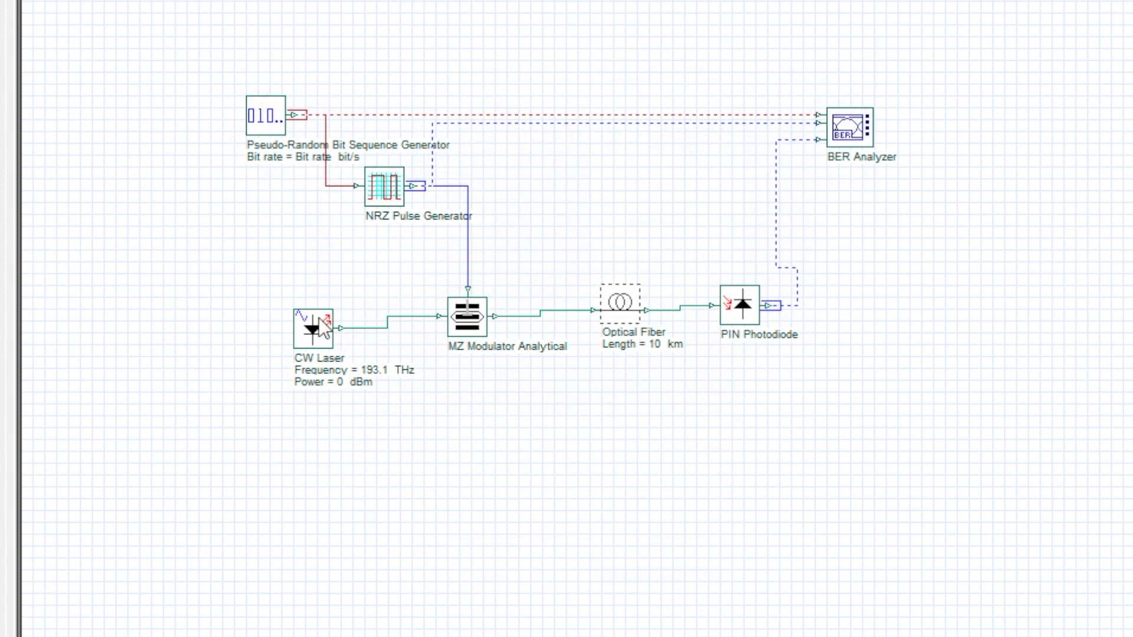
# Step: Reduce the CW Laser linewidth to 0.1 MHz
pyautogui.doubleClick(320, 318)
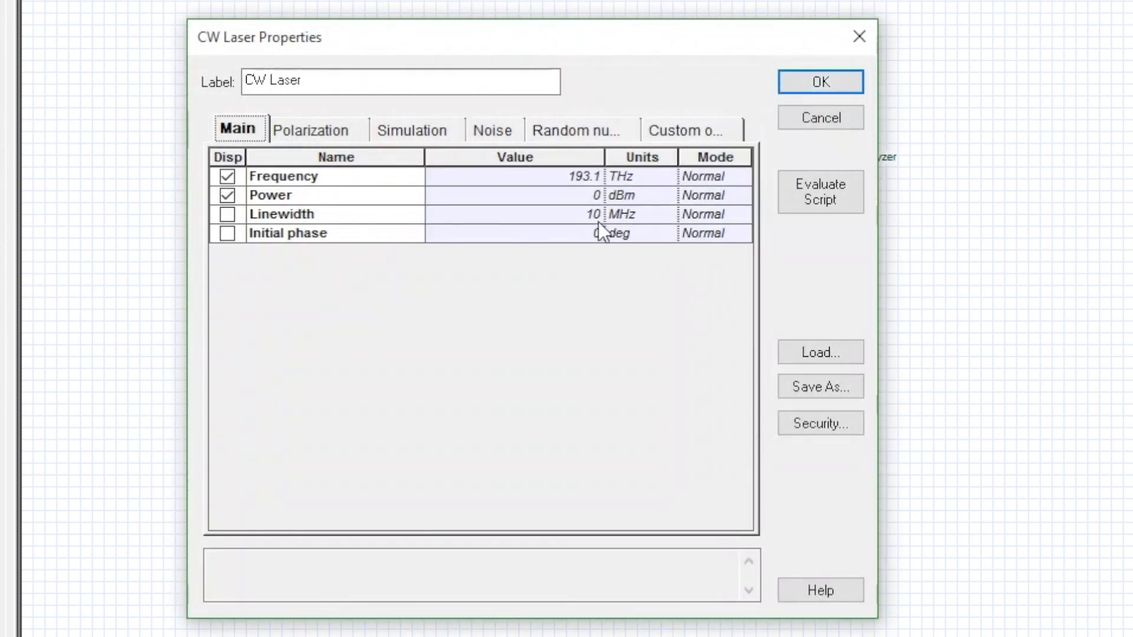
pyautogui.click(555, 216)
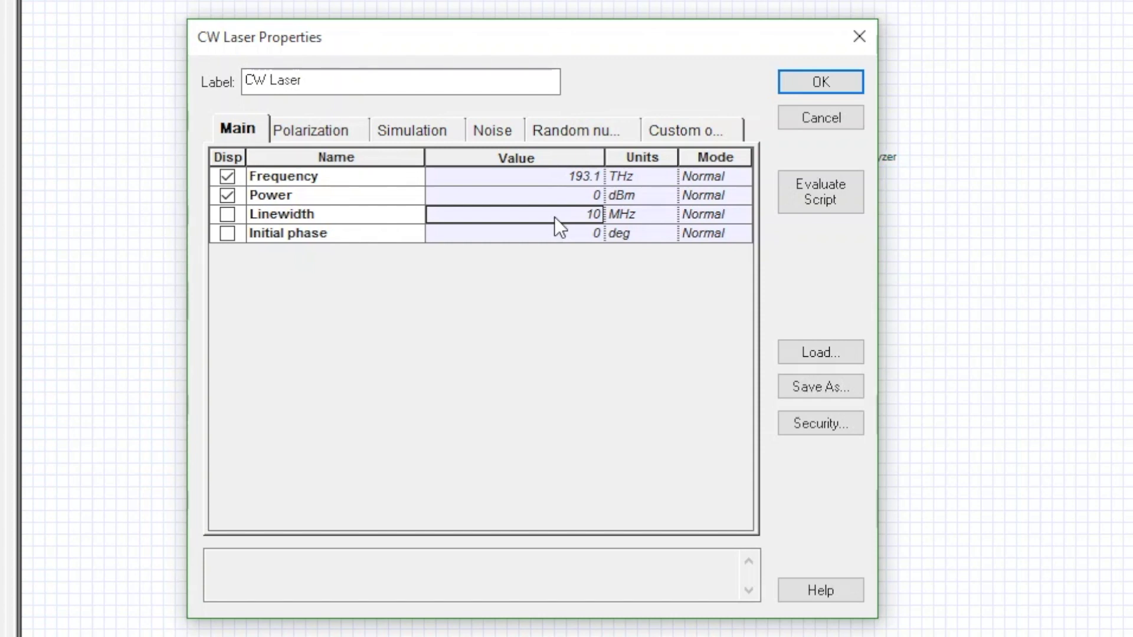
pyautogui.click(554, 217)
pyautogui.write('0.1')
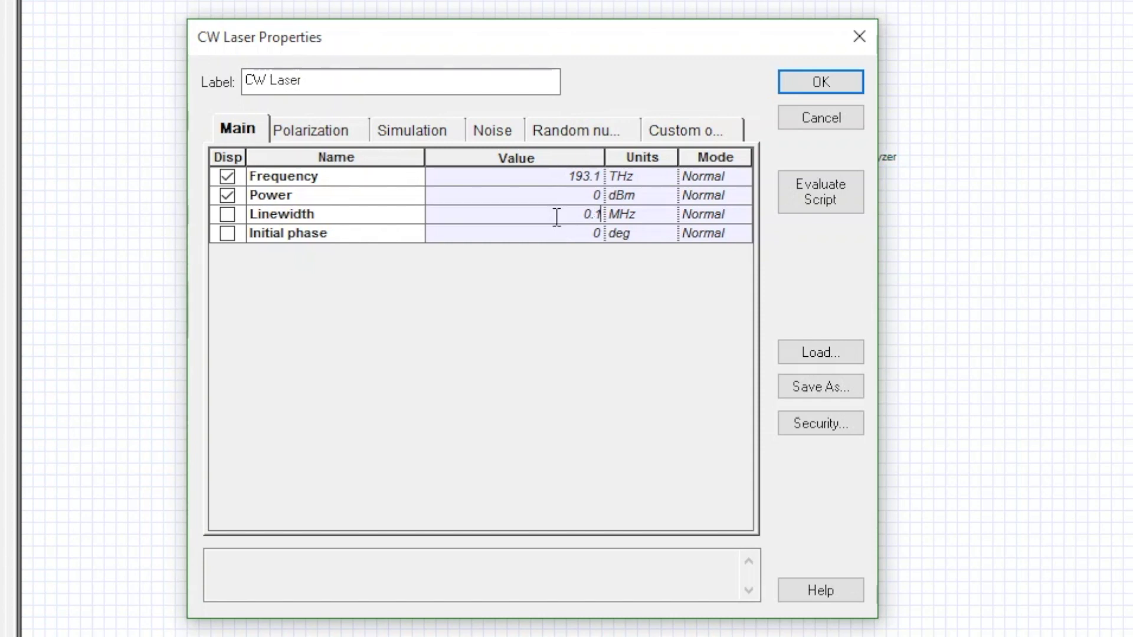
pyautogui.click(813, 79)
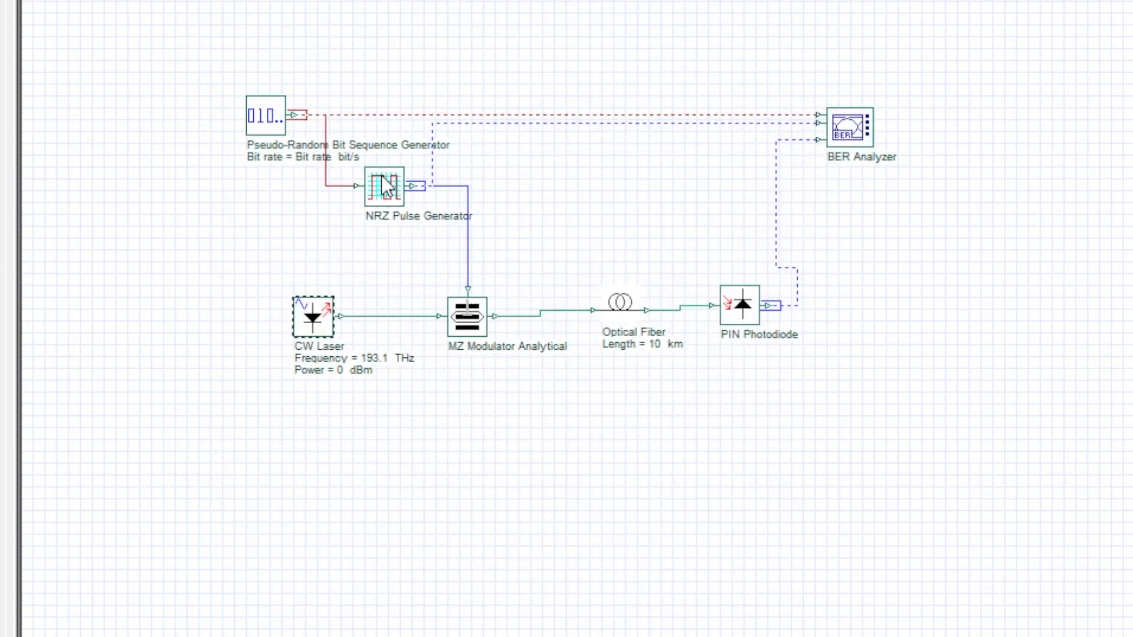
pyautogui.doubleClick(276, 118)
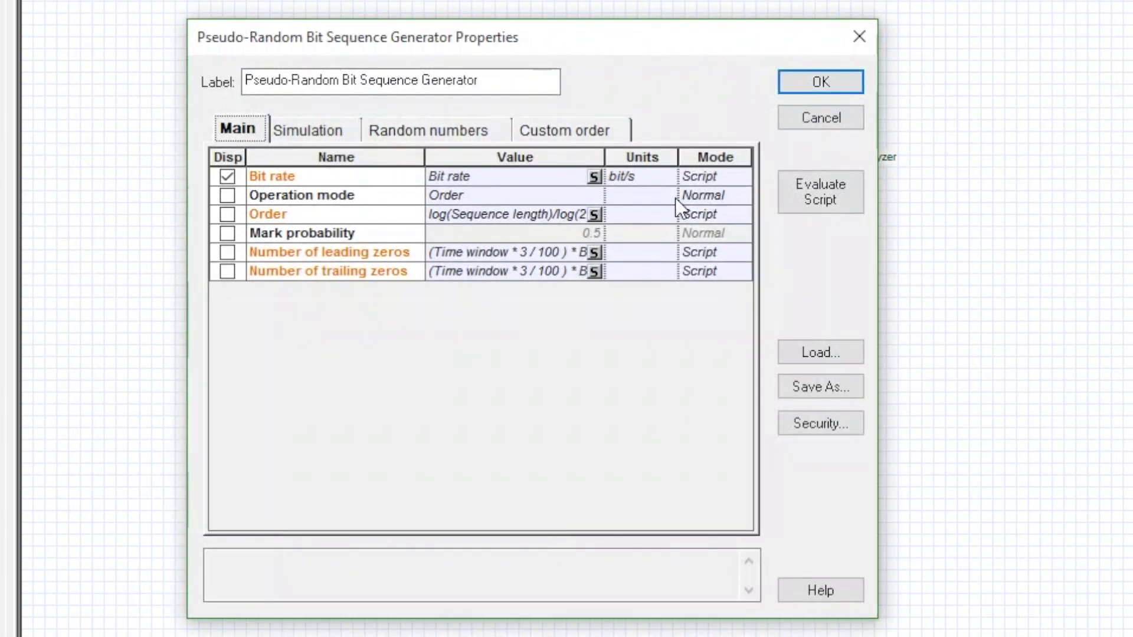
pyautogui.click(595, 176)
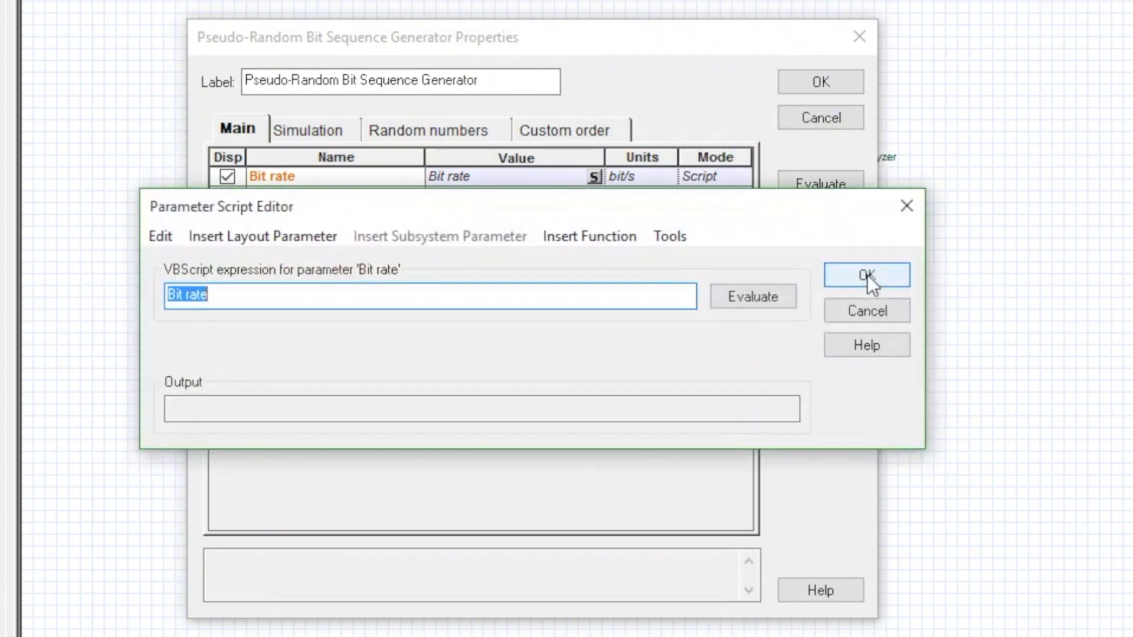
pyautogui.click(762, 303)
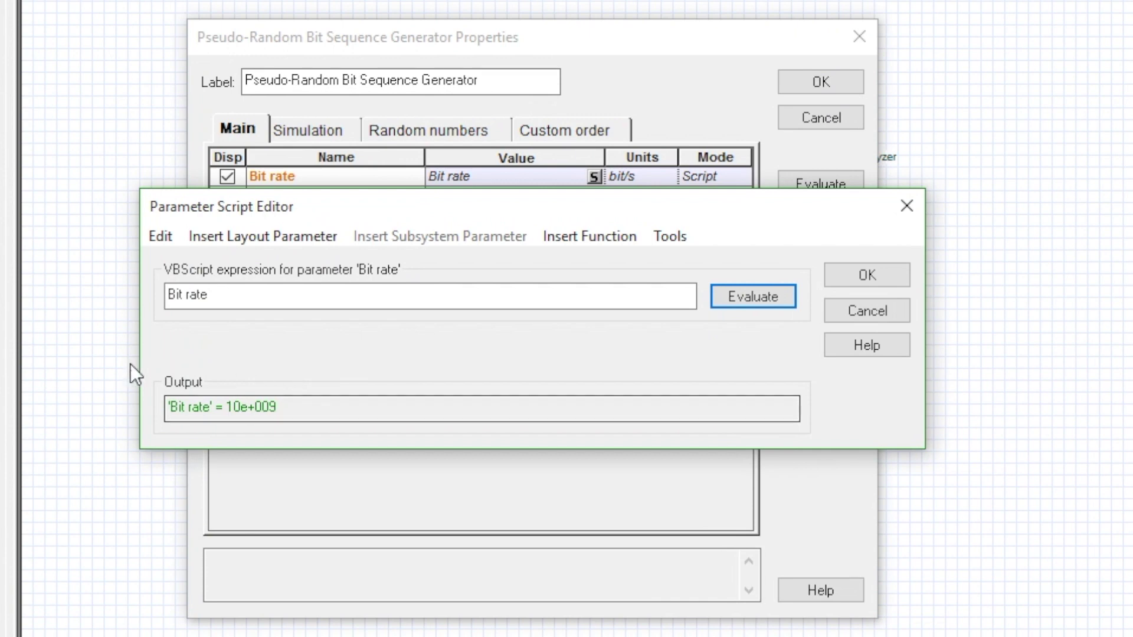
pyautogui.click(890, 275)
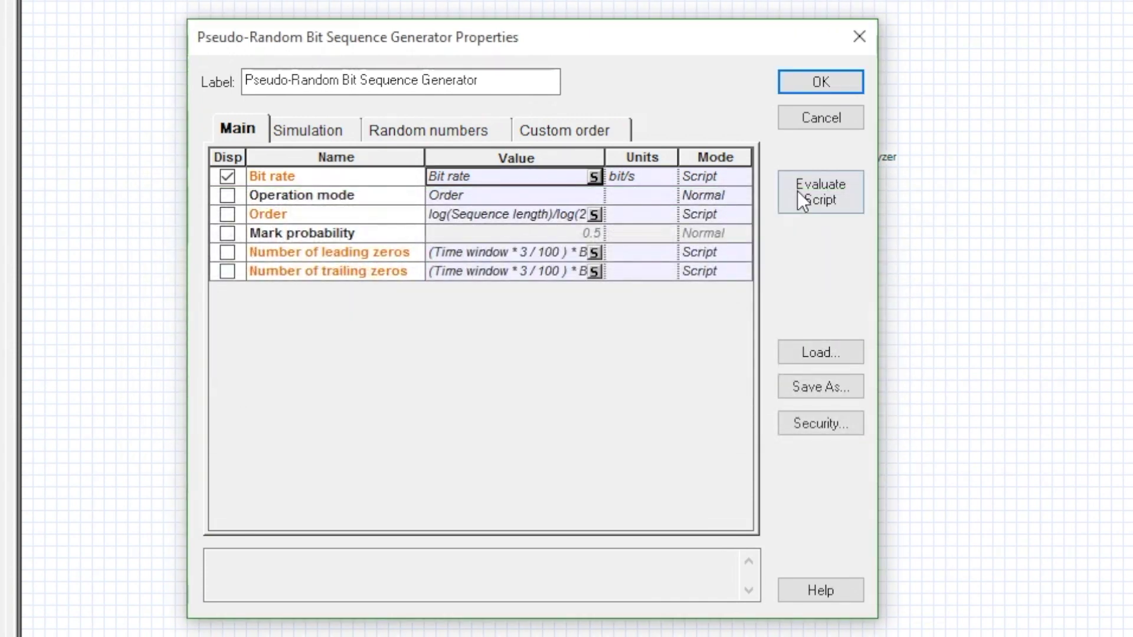
pyautogui.click(827, 78)
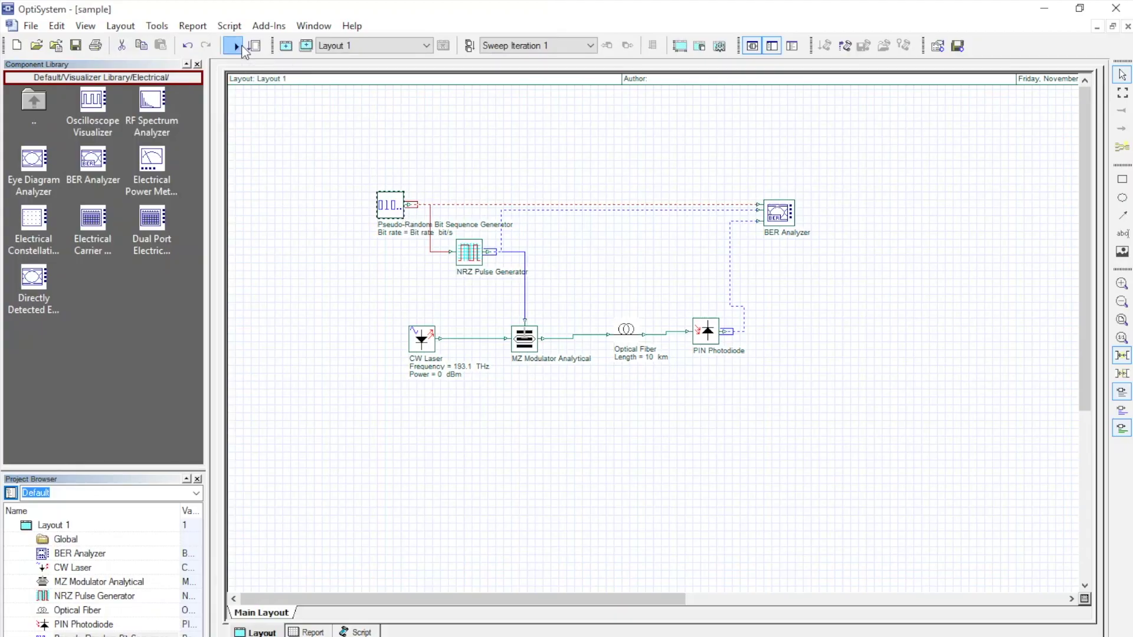
# Step: Run the simulation calculation and check the per-component progress
pyautogui.click(241, 47)
pyautogui.click(764, 177)
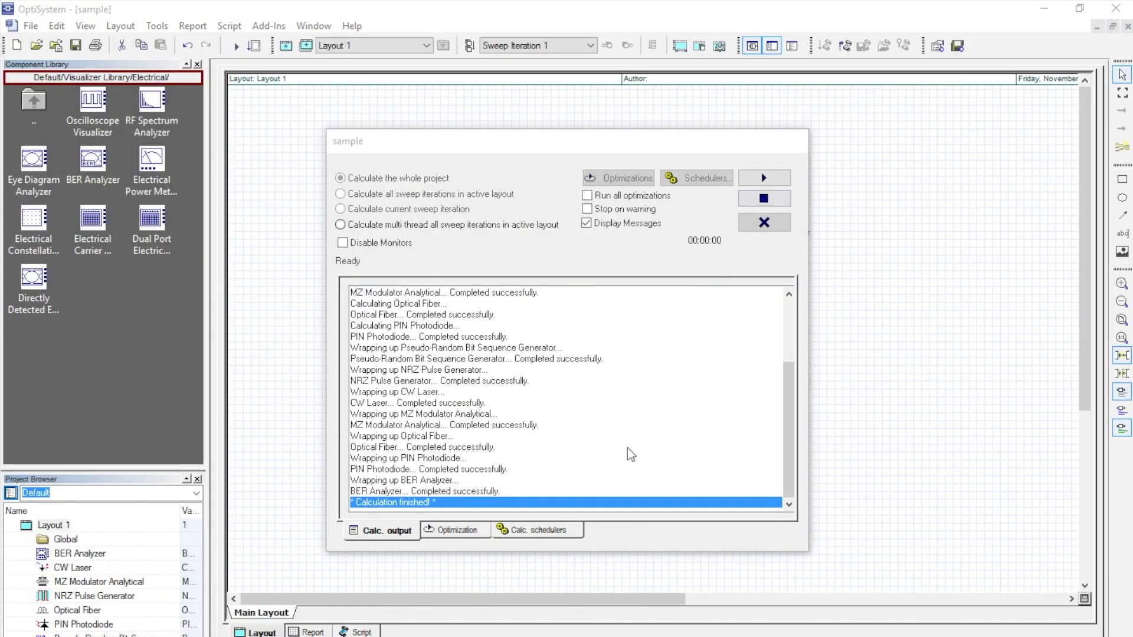
pyautogui.click(564, 532)
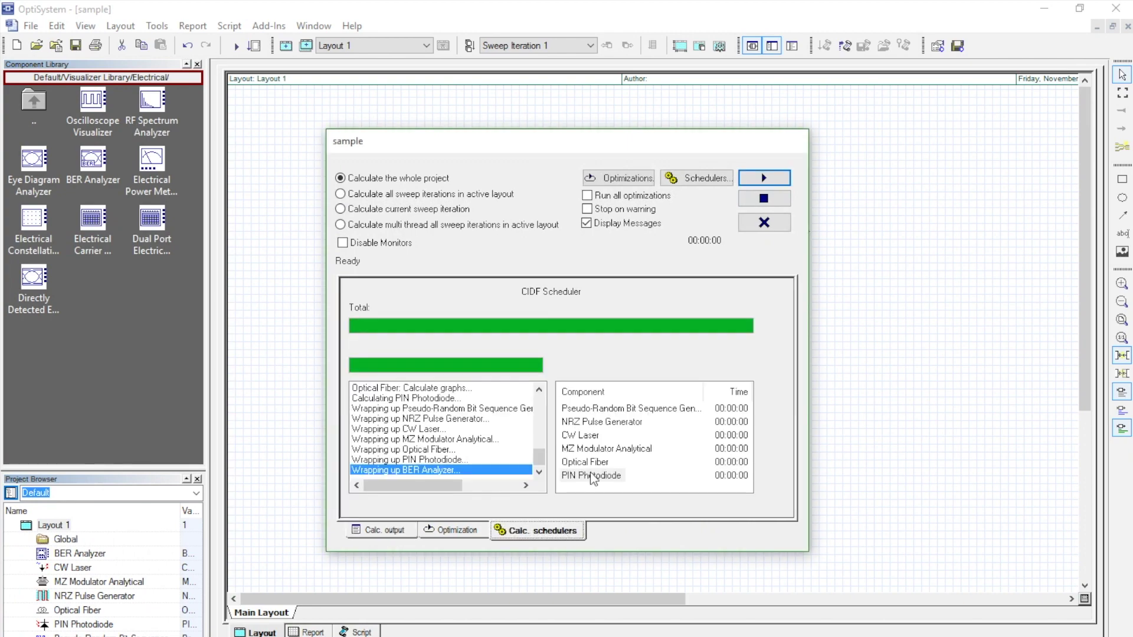
# Step: Review the BER Analyzer's BER Pattern, Min BER, Q Factor and Threshold plots, then close OptiSystem
pyautogui.click(774, 223)
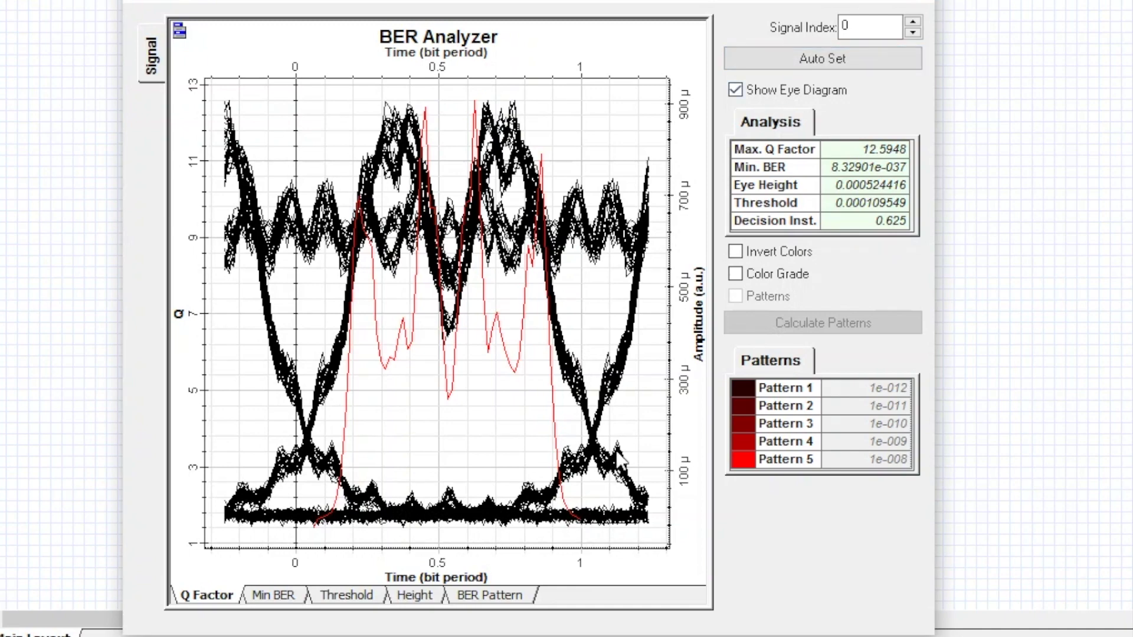
pyautogui.click(476, 596)
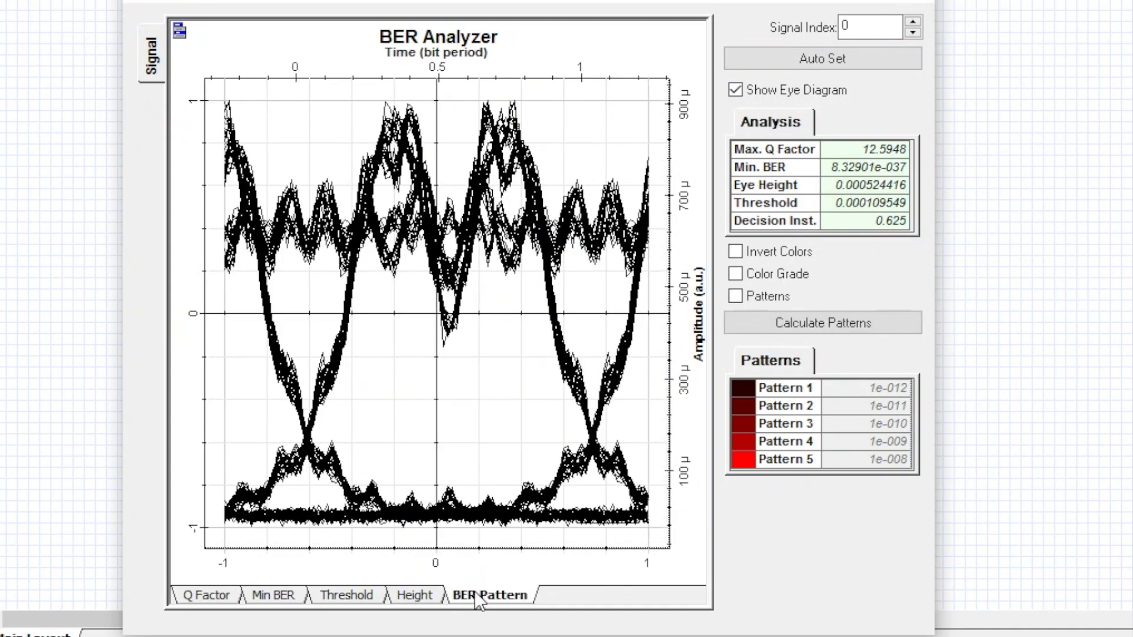
pyautogui.click(292, 593)
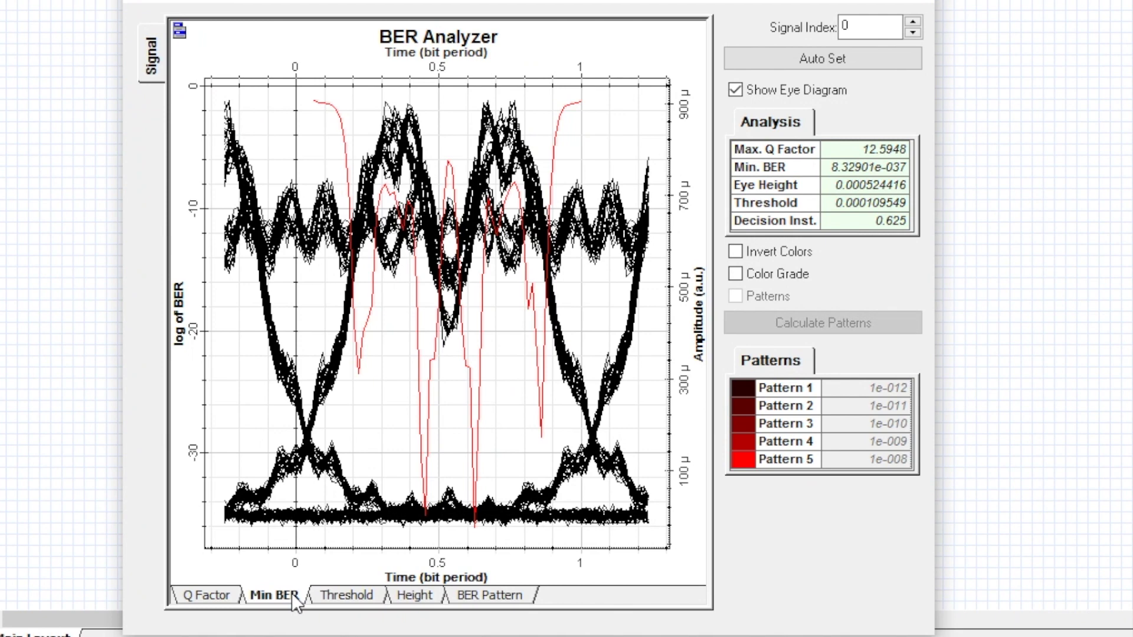
pyautogui.click(224, 595)
pyautogui.click(331, 596)
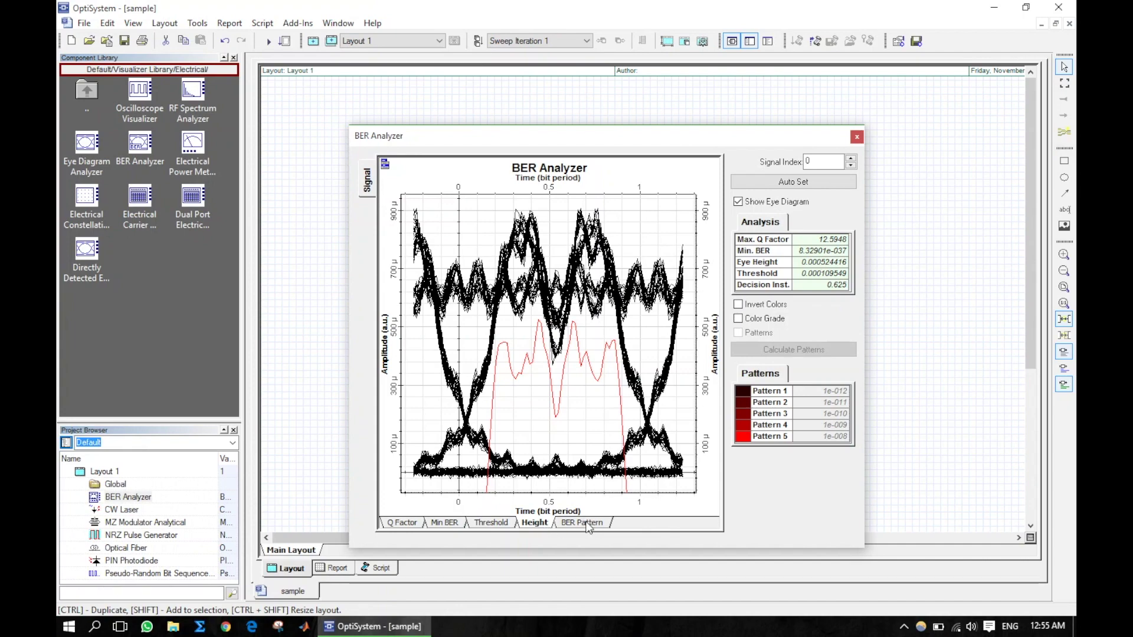
pyautogui.click(584, 522)
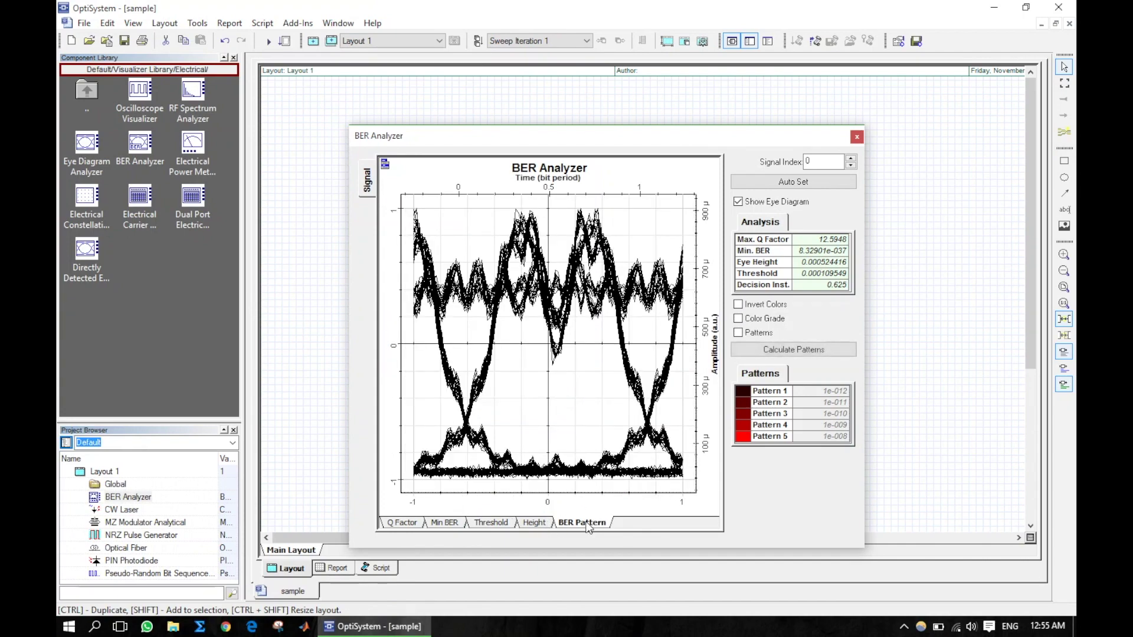
pyautogui.click(857, 137)
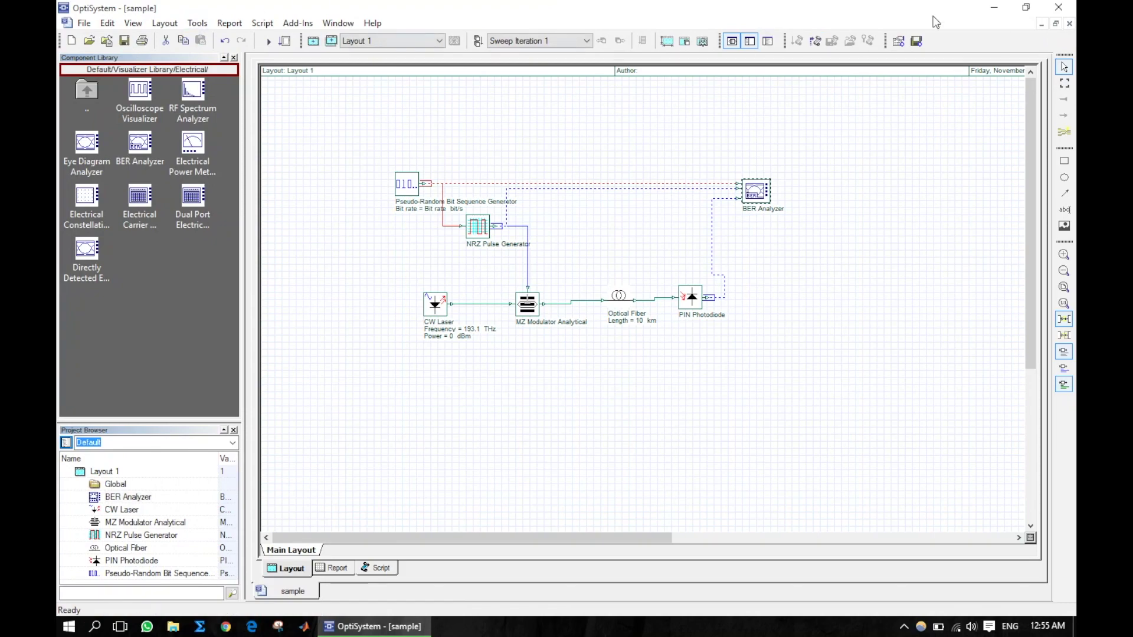
pyautogui.click(1058, 7)
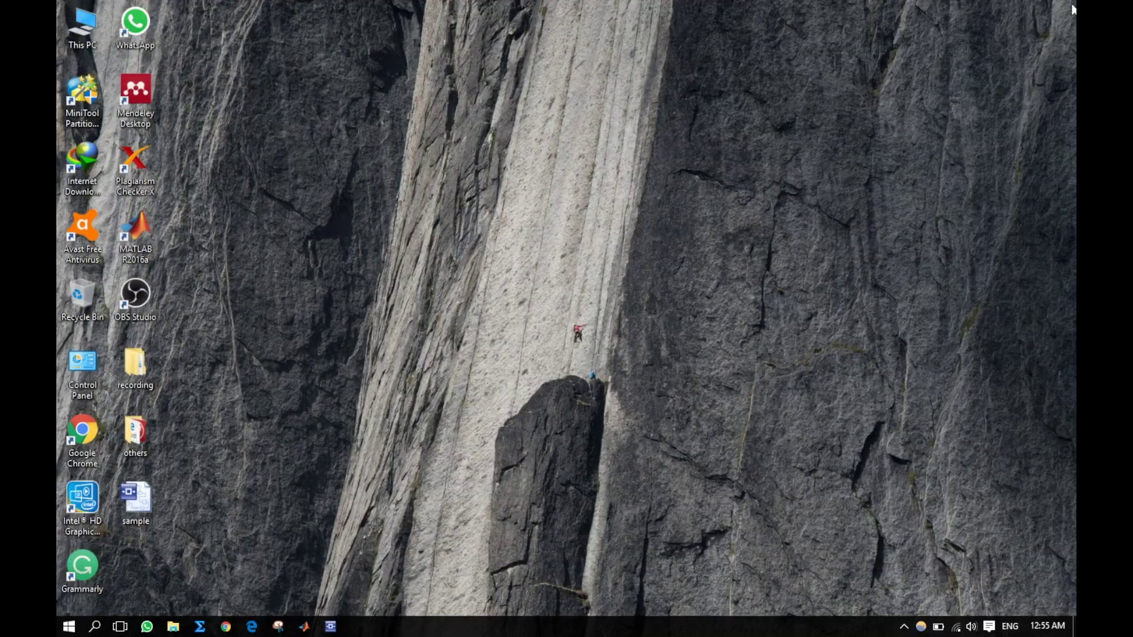